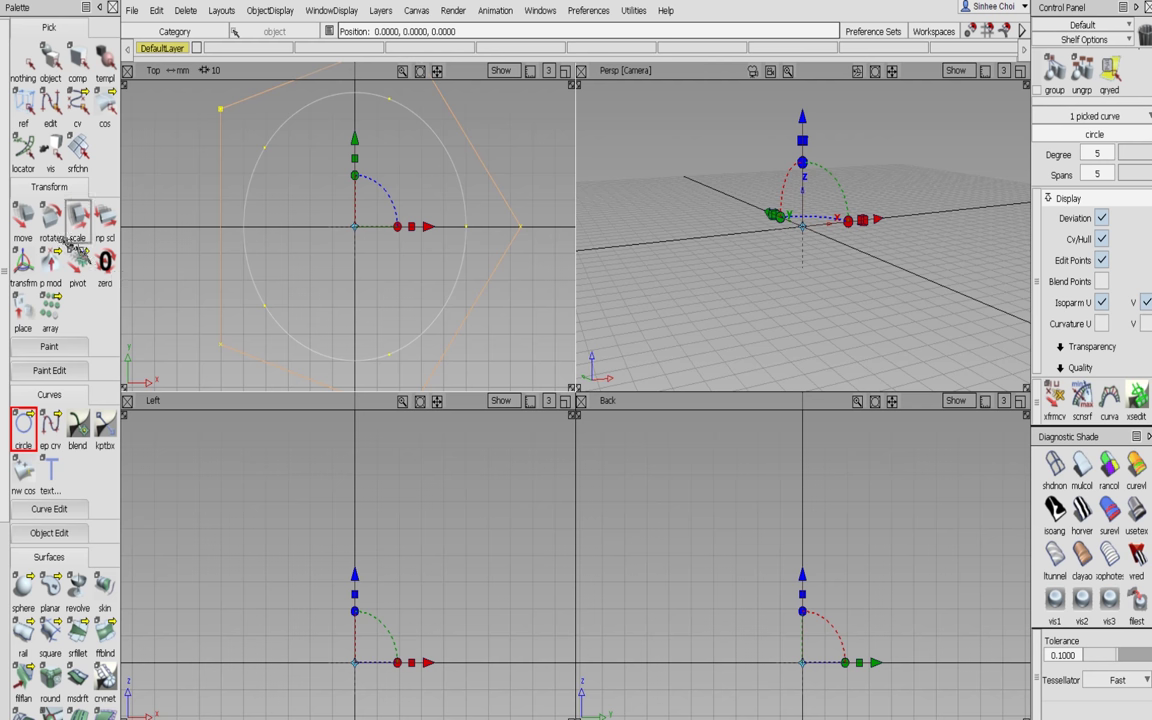
# Step: Rotate the circle curve by 0, 0, 18 so an edit point sits on the vertical axis
pyautogui.click(50, 215)
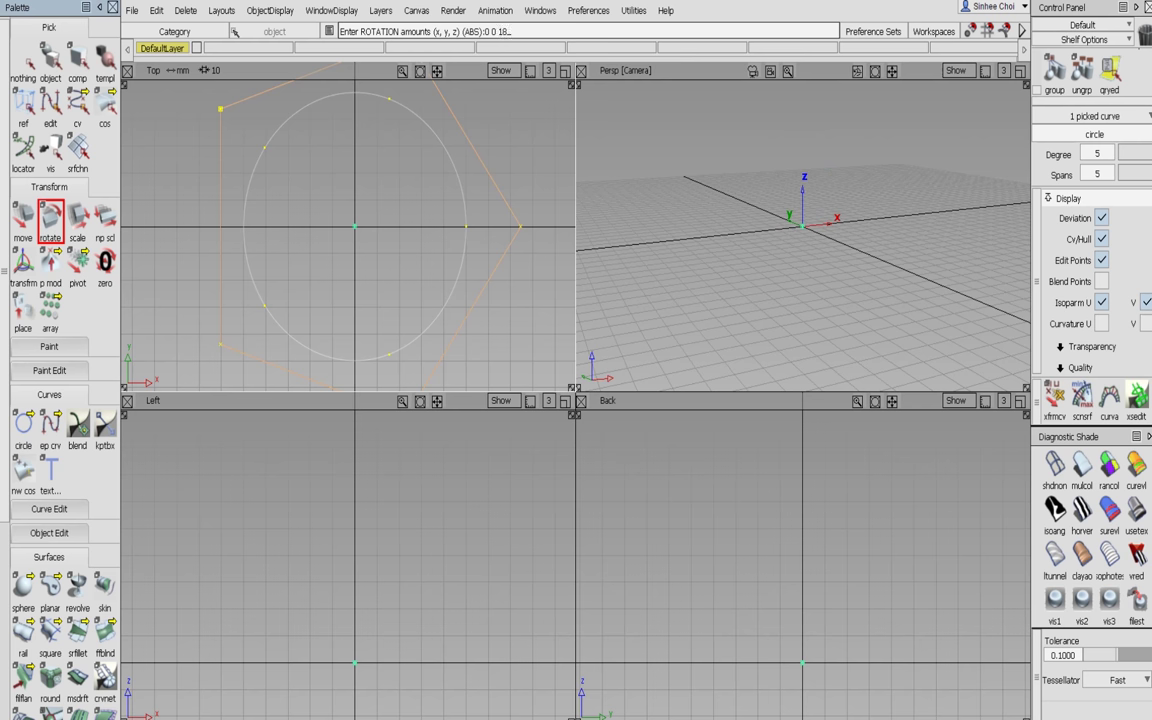
pyautogui.press('Return')
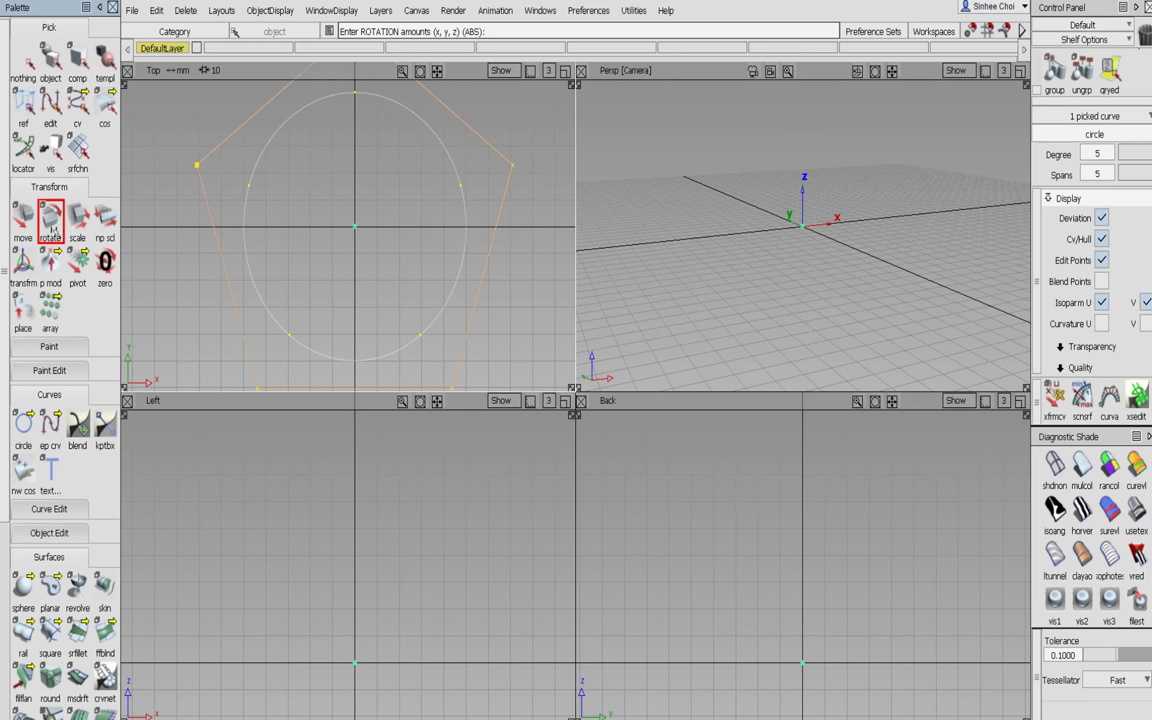
# Step: Draw three edit-point lines between the circle's edit points: top to lower-left, lower-left to upper-right, and upper-right to upper-left
pyautogui.click(50, 425)
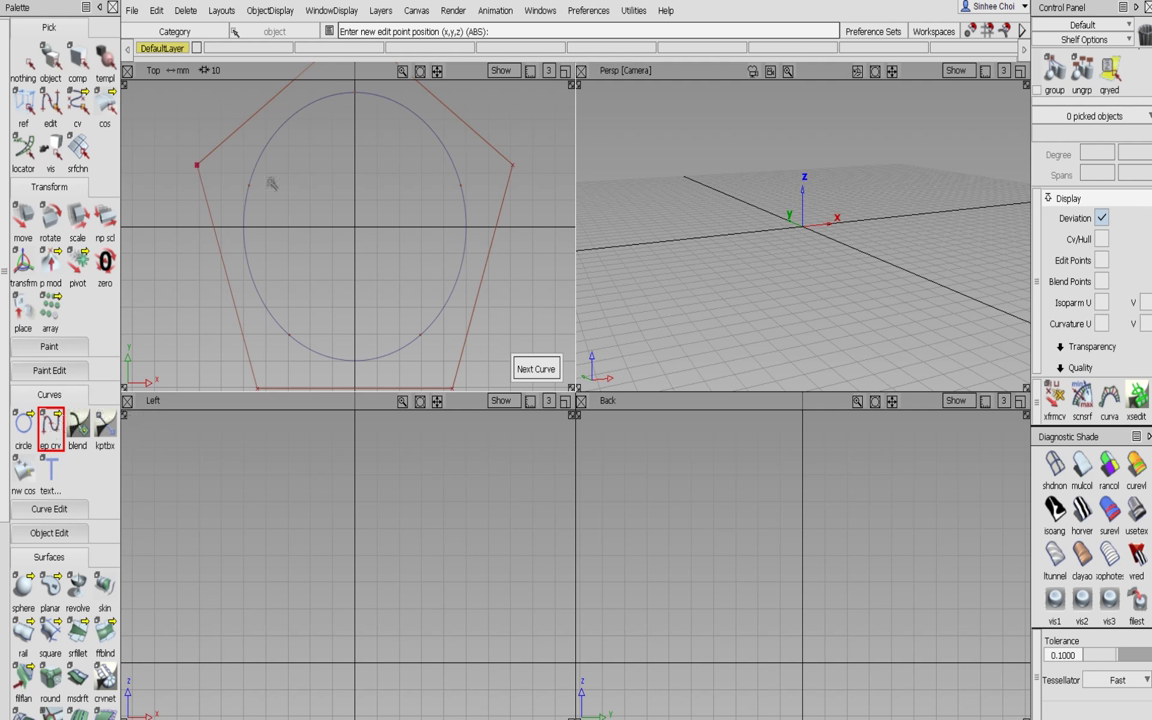
pyautogui.click(351, 108)
pyautogui.click(287, 330)
pyautogui.click(54, 427)
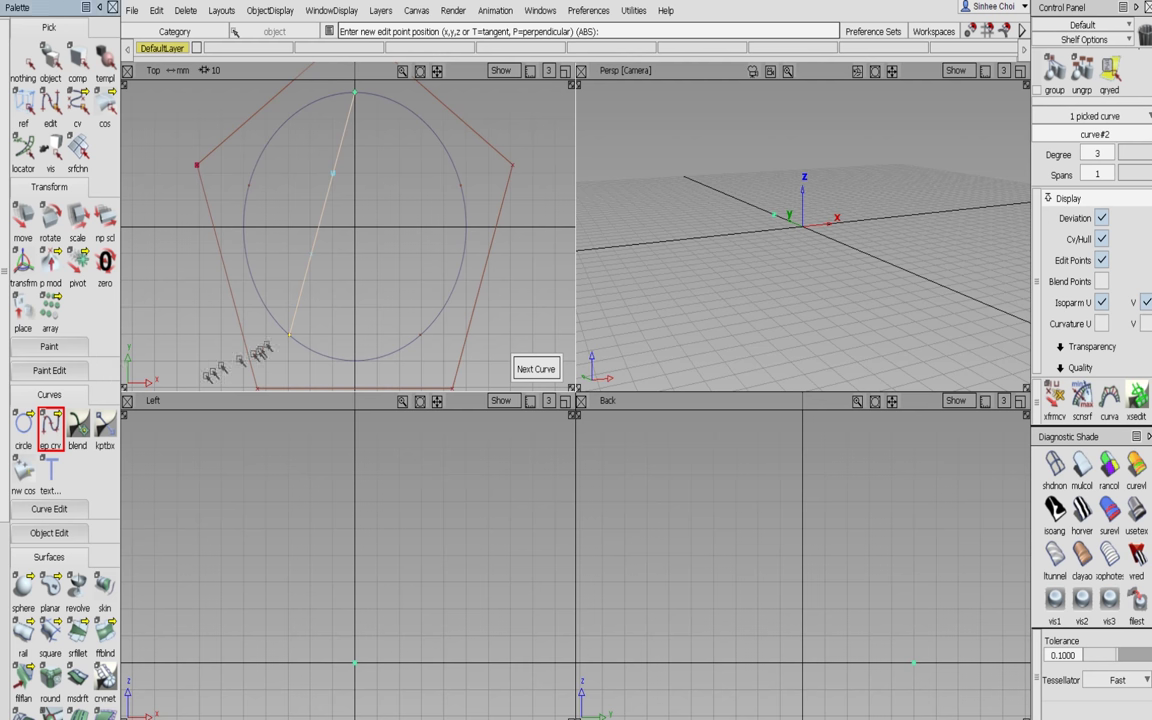
pyautogui.click(307, 331)
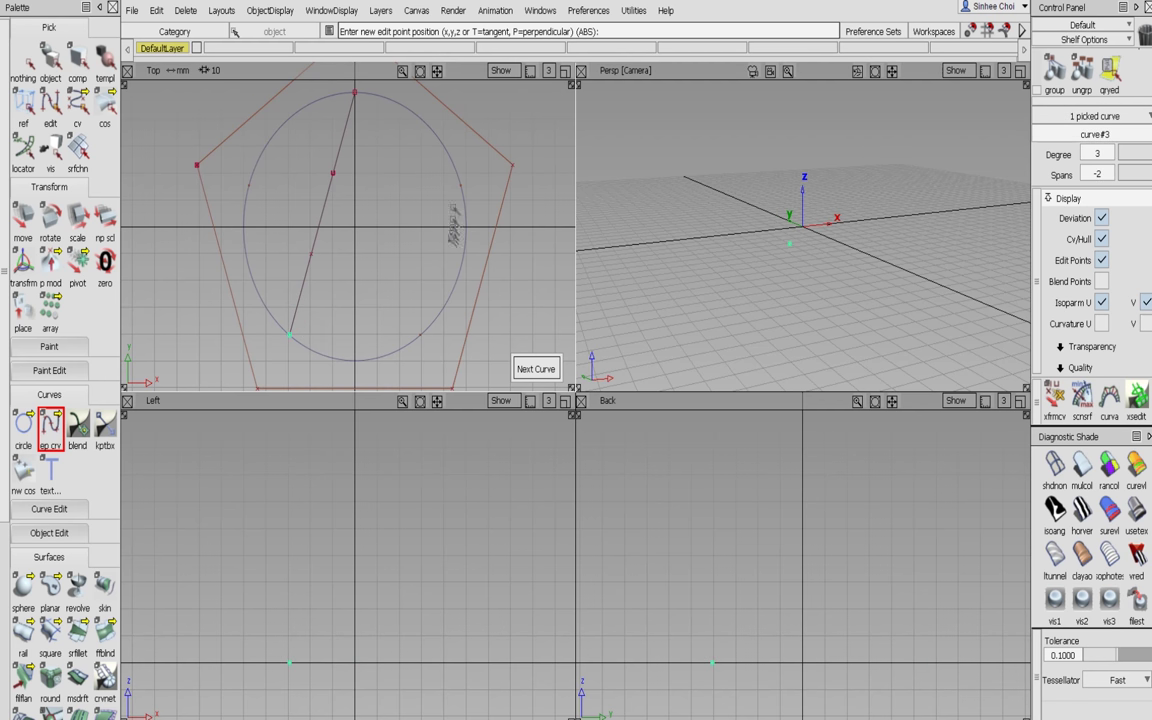
pyautogui.click(459, 187)
pyautogui.click(53, 424)
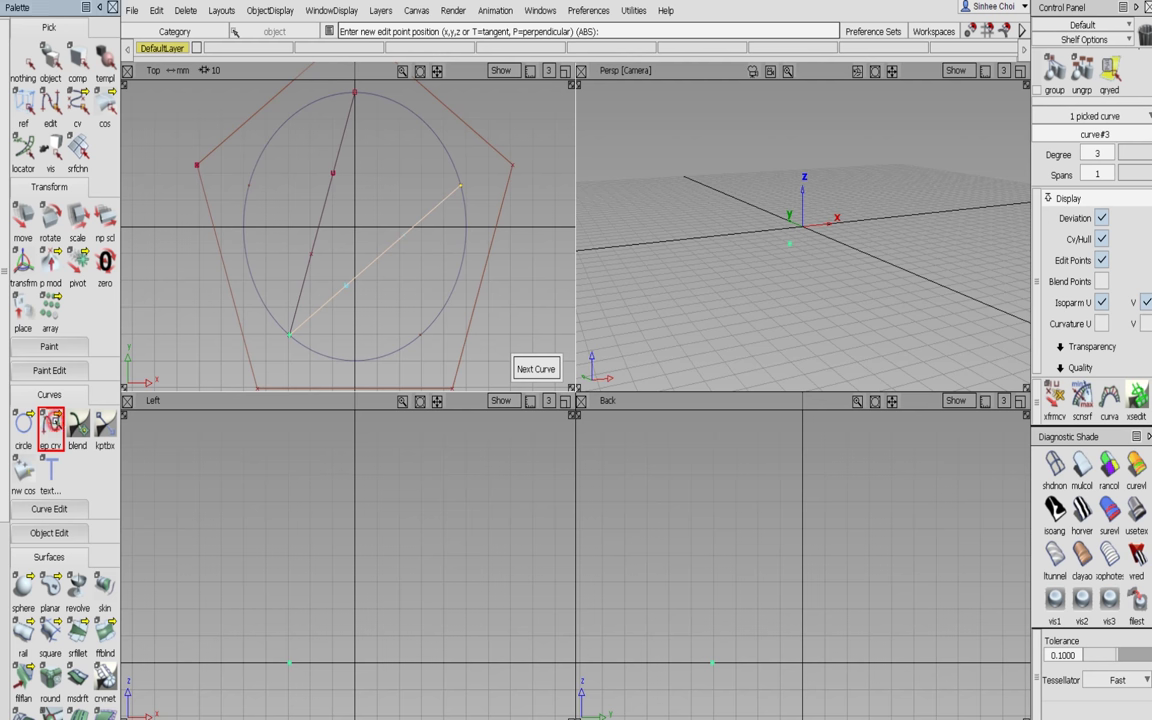
pyautogui.click(460, 186)
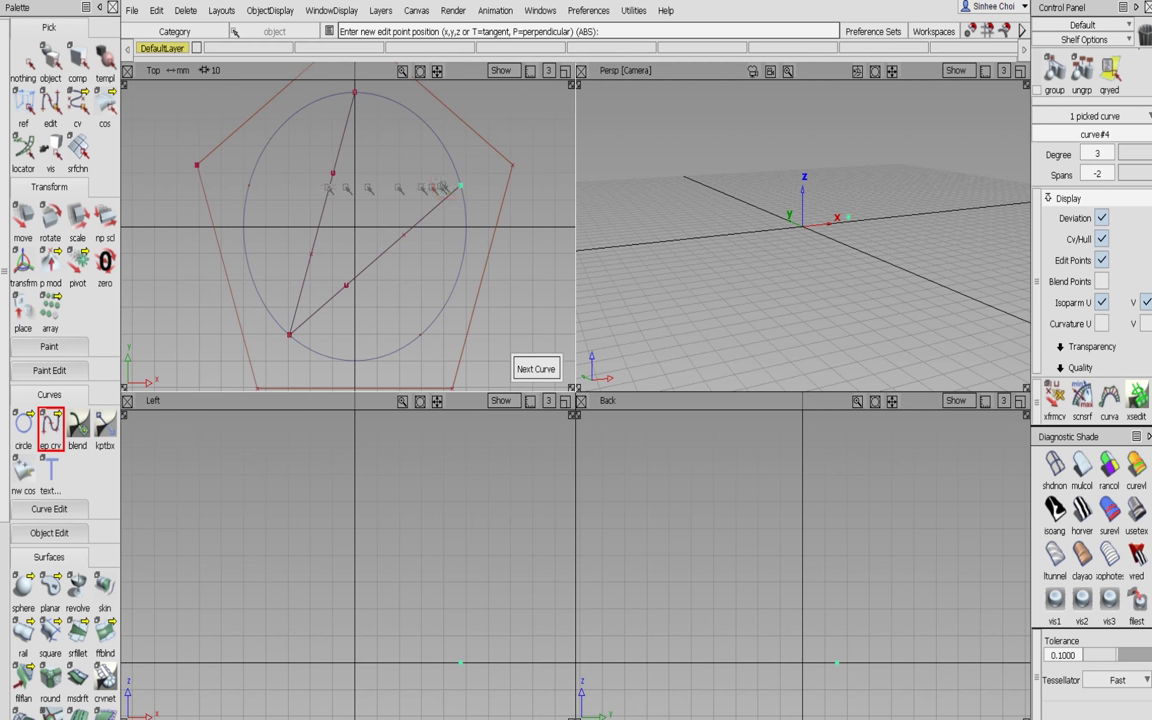
pyautogui.click(249, 186)
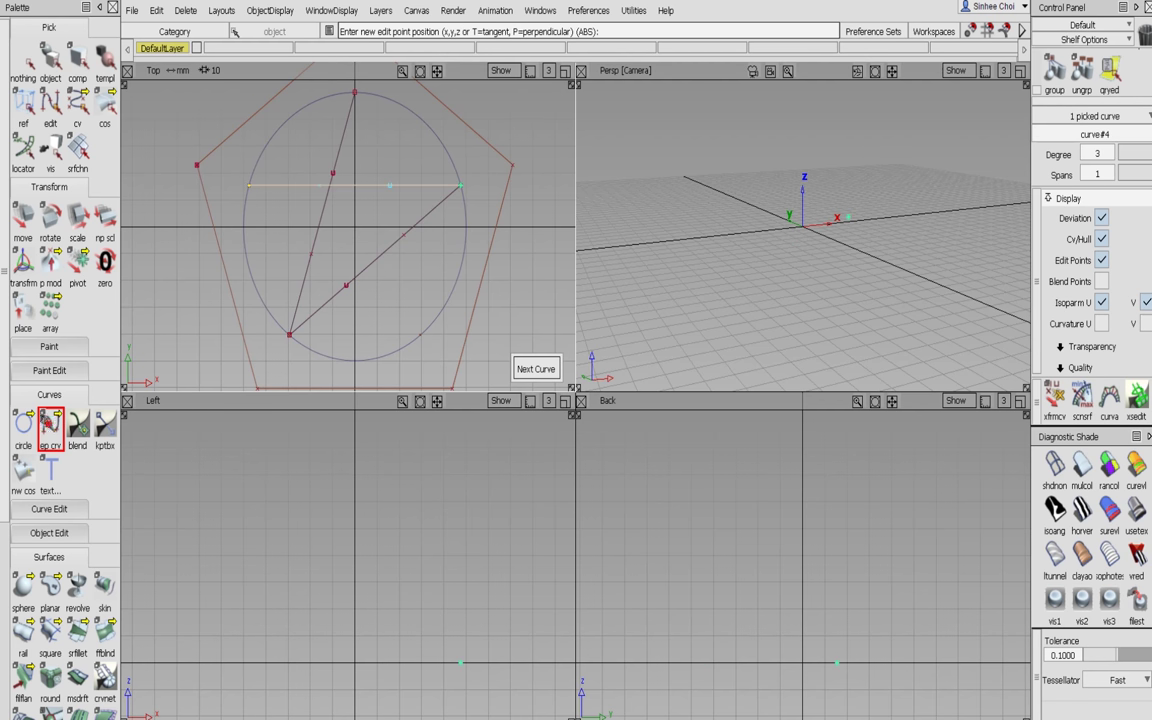
# Step: Complete the five-pointed star with edit-point lines from upper-left to lower-right and from lower-right to the top point
pyautogui.click(51, 424)
pyautogui.click(256, 194)
pyautogui.click(421, 334)
pyautogui.click(50, 425)
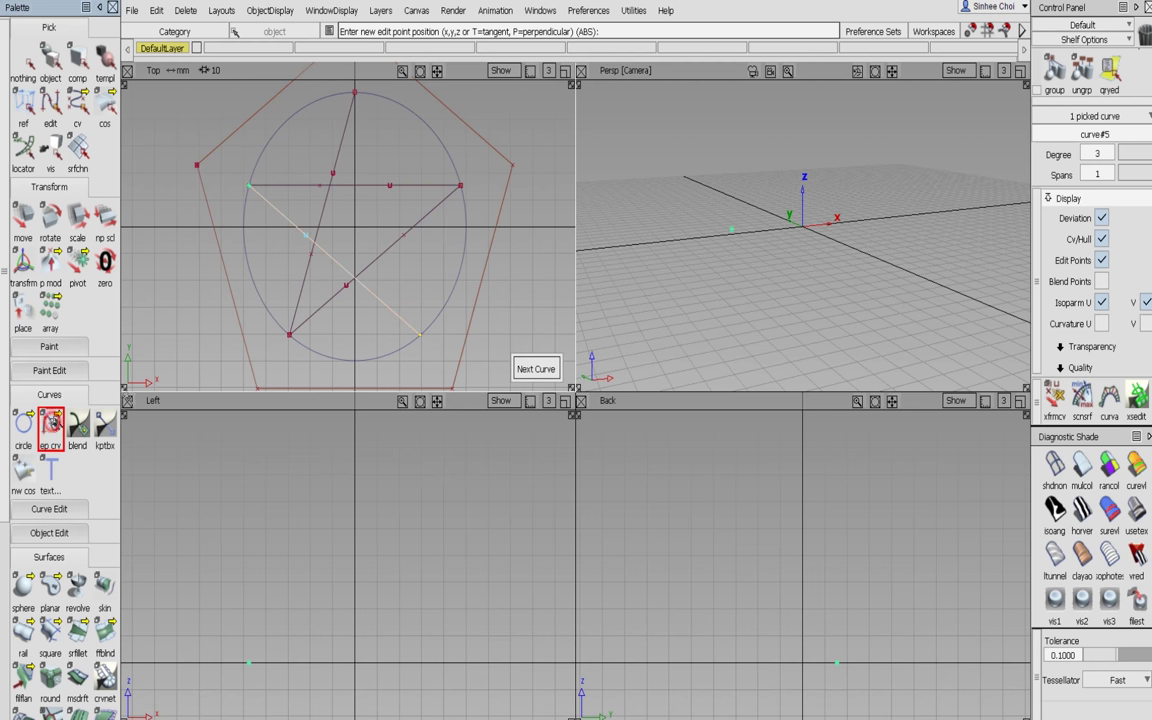
pyautogui.click(419, 316)
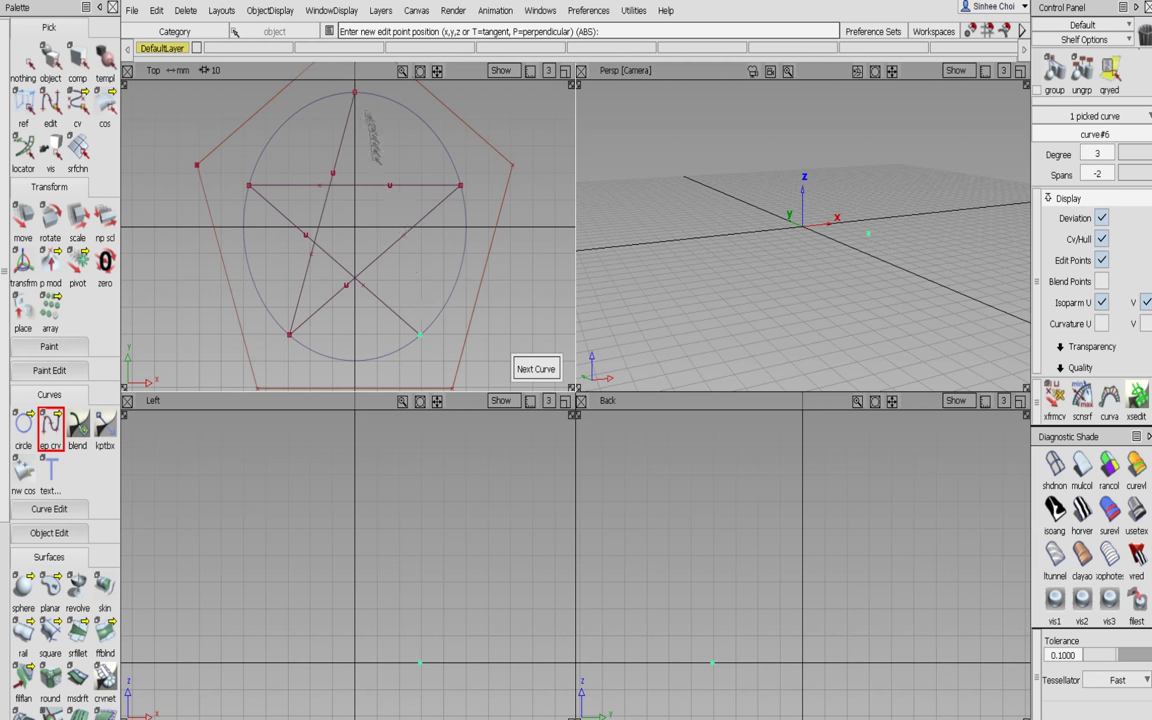
pyautogui.click(356, 96)
# Step: Delete the construction circle around the star
pyautogui.click(50, 62)
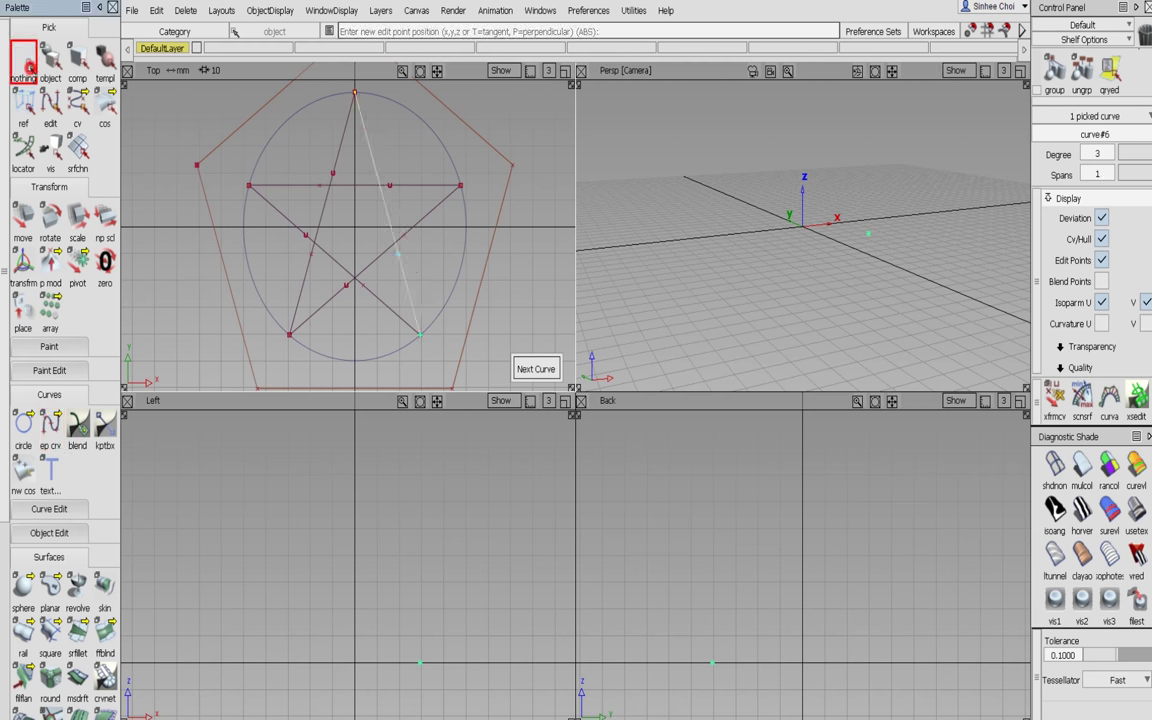
pyautogui.moveTo(228, 108); pyautogui.dragTo(285, 146)
pyautogui.press('Delete')
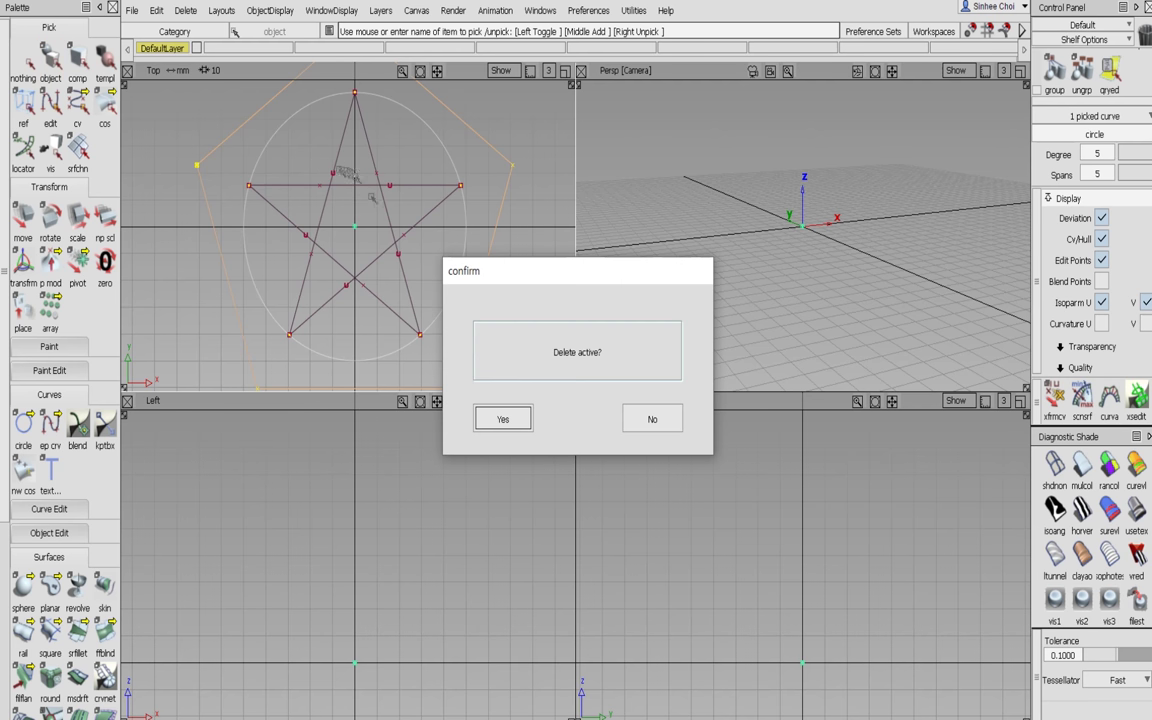
pyautogui.click(503, 418)
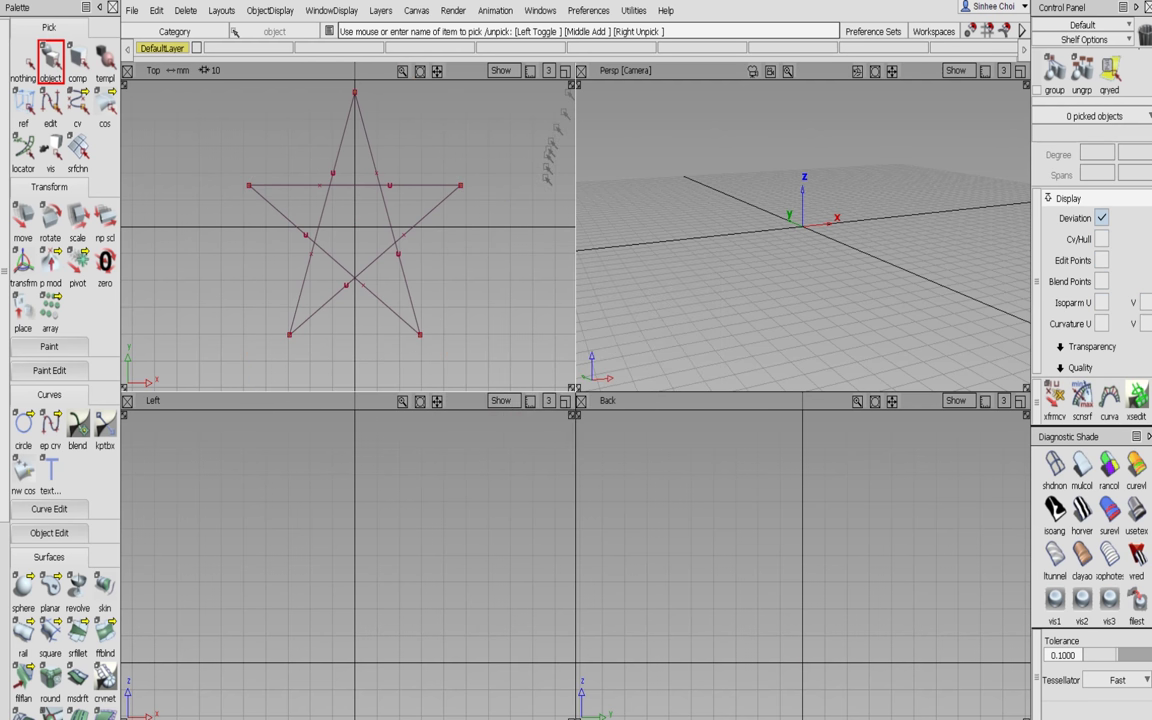
# Step: In a maximized Top view, detach the star line between the top and lower-left points at its midpoint
pyautogui.click(566, 70)
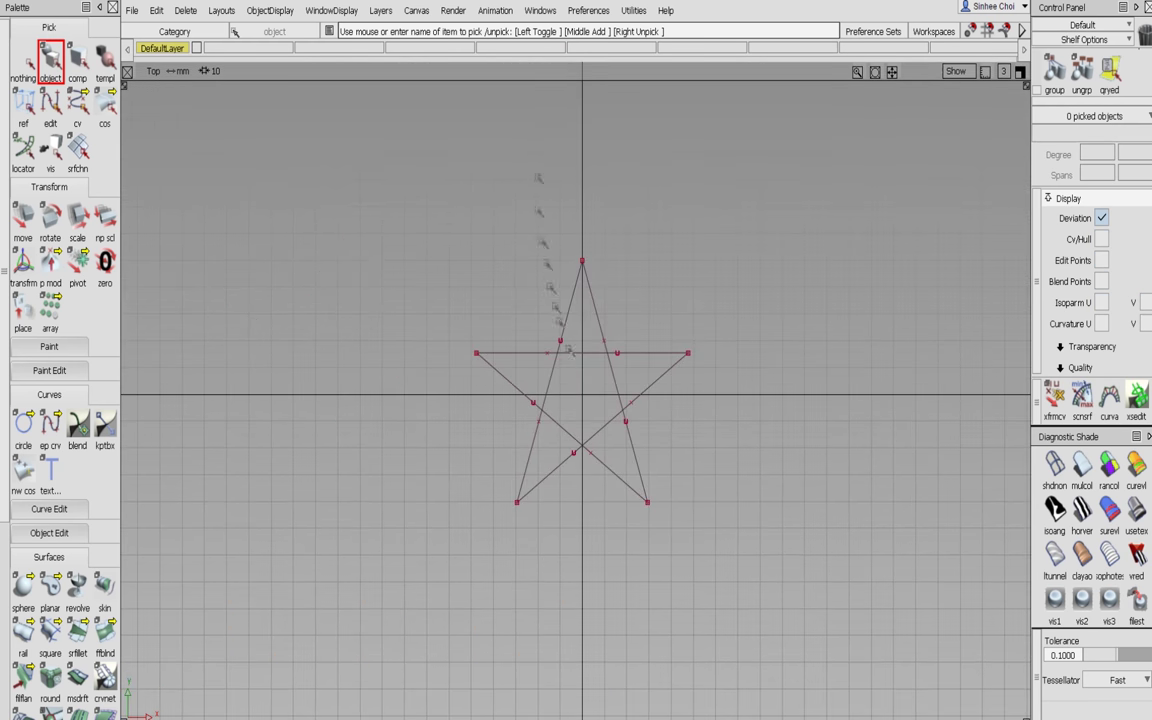
pyautogui.keyDown('alt'); pyautogui.keyDown('shift'); pyautogui.moveTo(617, 393); pyautogui.dragTo(635, 309, button='right'); pyautogui.keyUp('shift'); pyautogui.keyUp('alt')
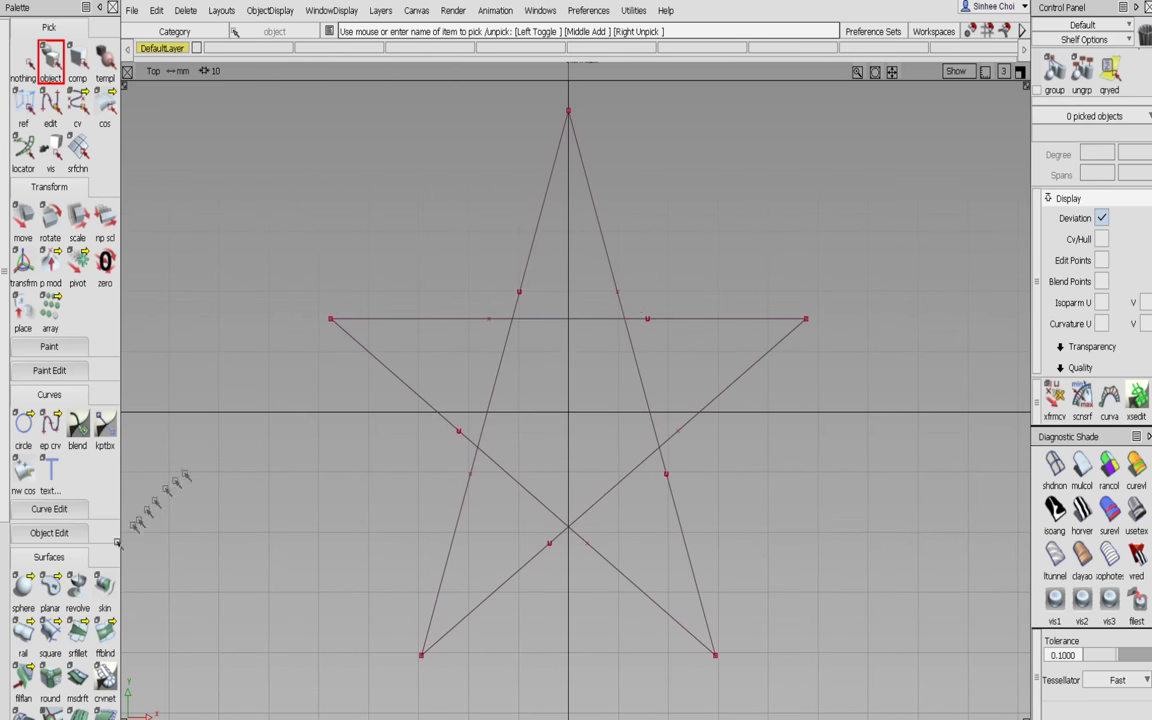
pyautogui.scroll(-3, 4, 540)
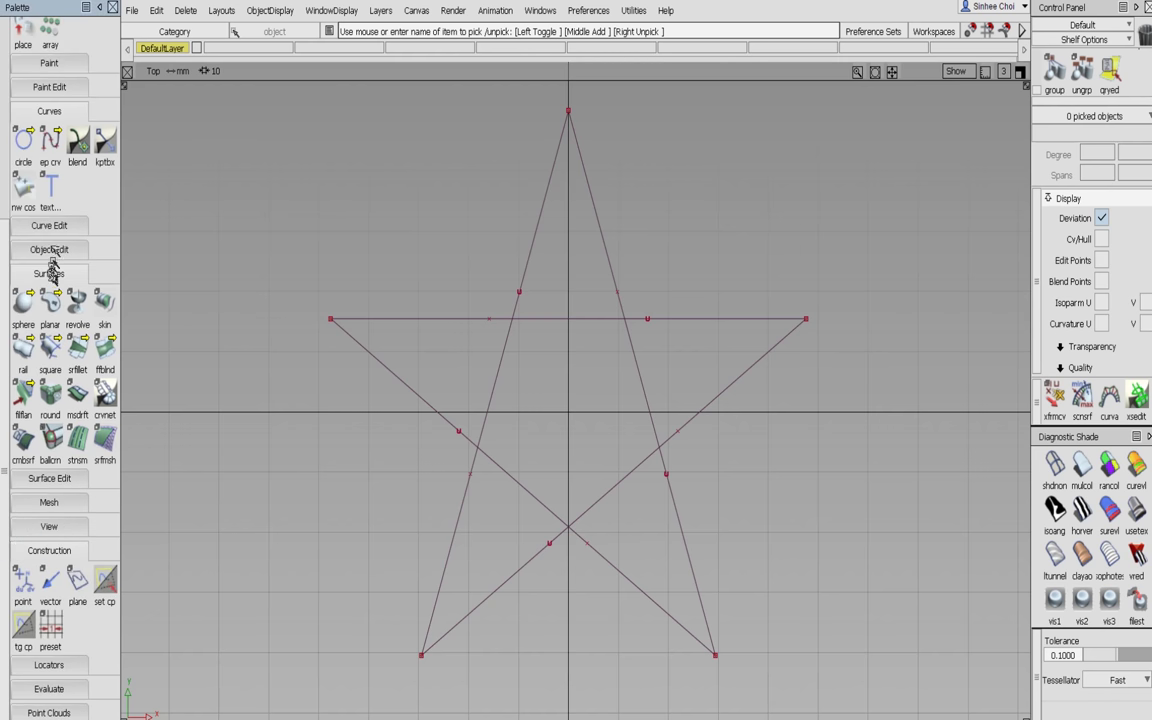
pyautogui.click(52, 227)
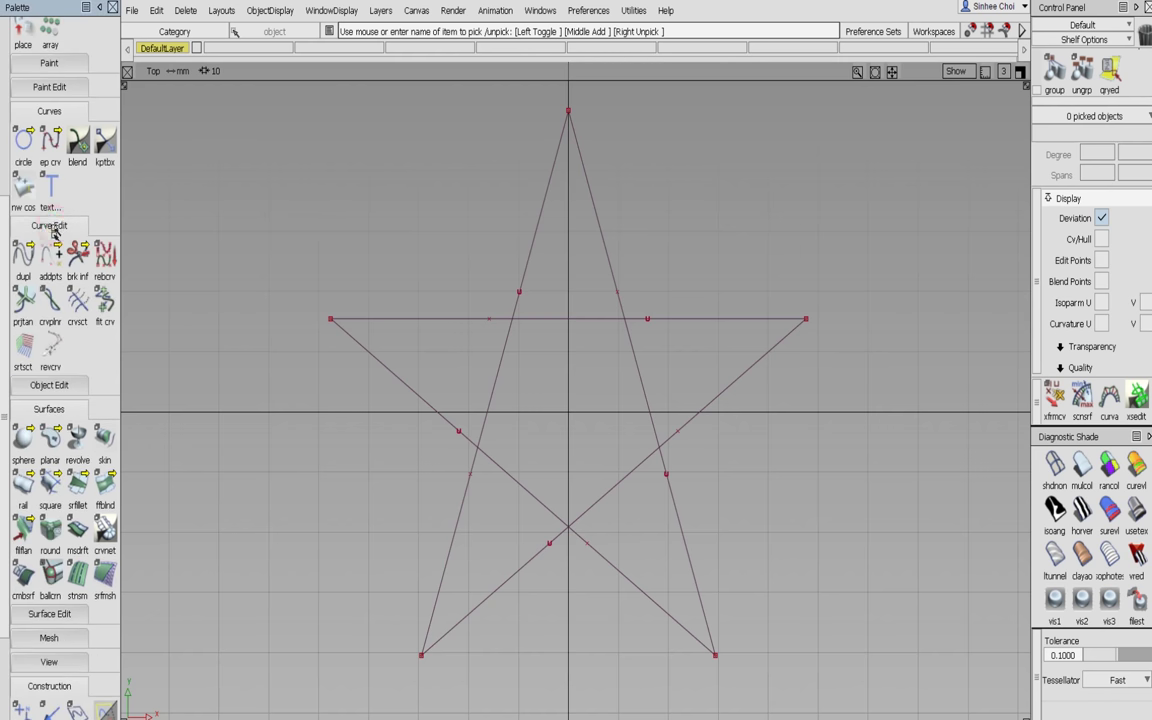
pyautogui.click(52, 386)
pyautogui.moveTo(25, 418); pyautogui.dragTo(81, 421)
pyautogui.click(494, 394)
pyautogui.click(495, 388)
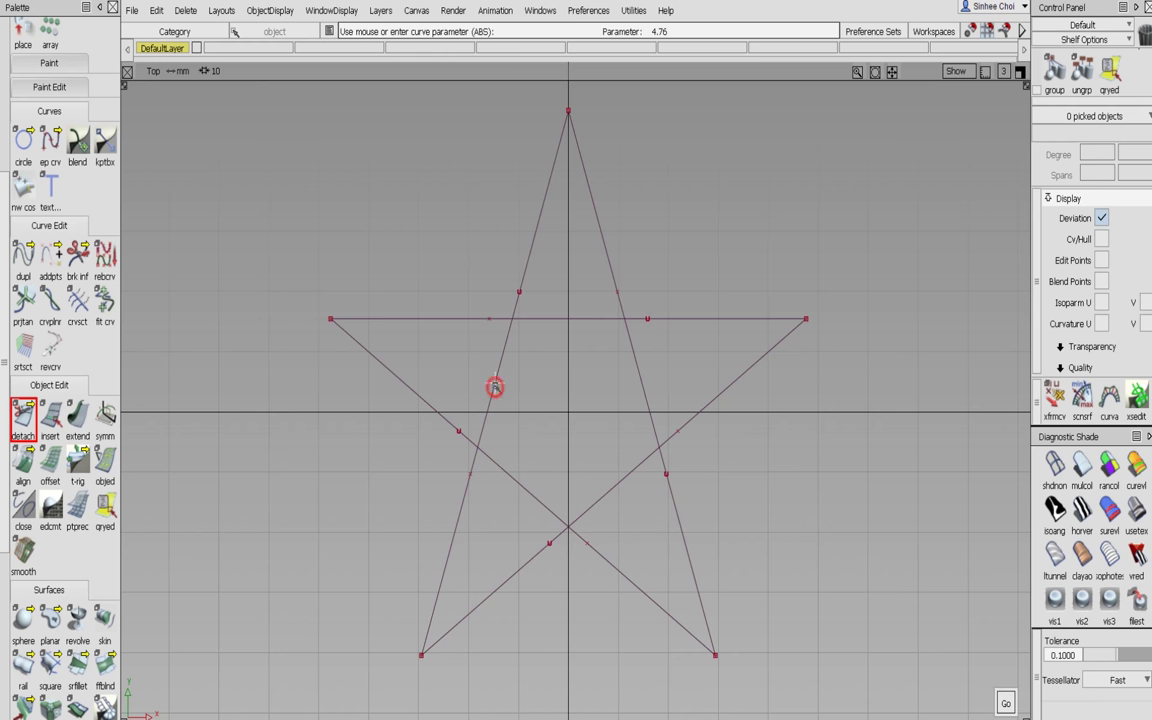
pyautogui.click(1007, 702)
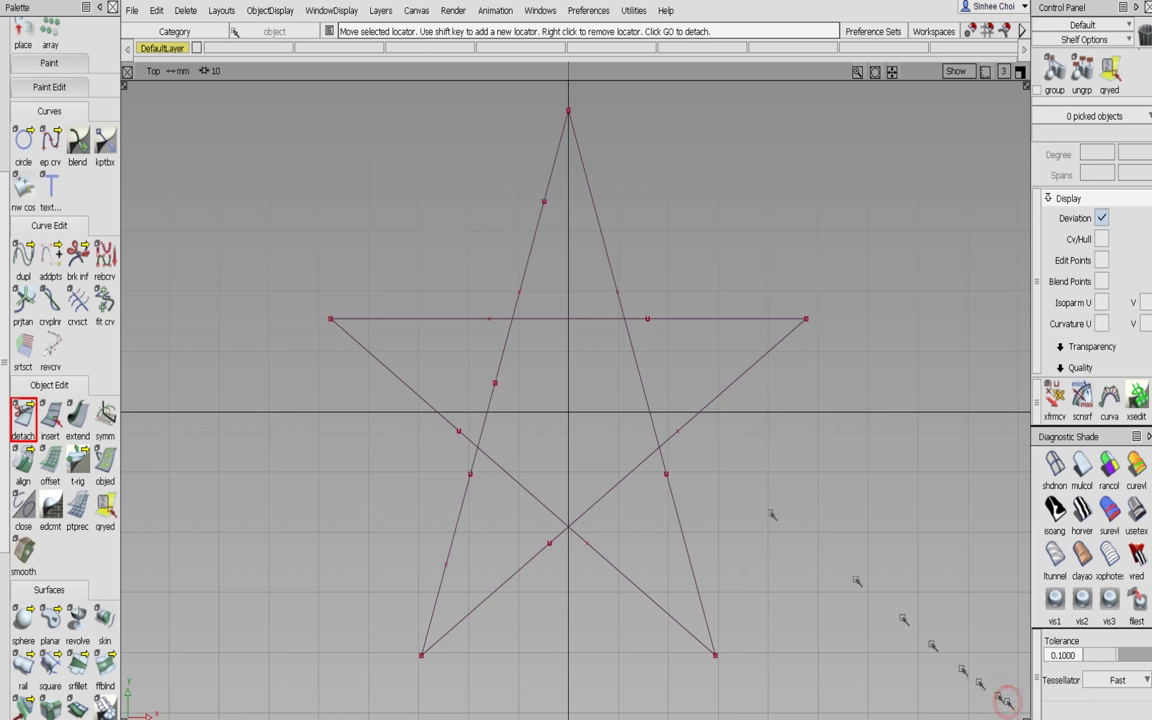
# Step: Detach the star's other four lines at their midpoints: the horizontal, the top-to-lower-right line and both crossing diagonals
pyautogui.click(588, 320)
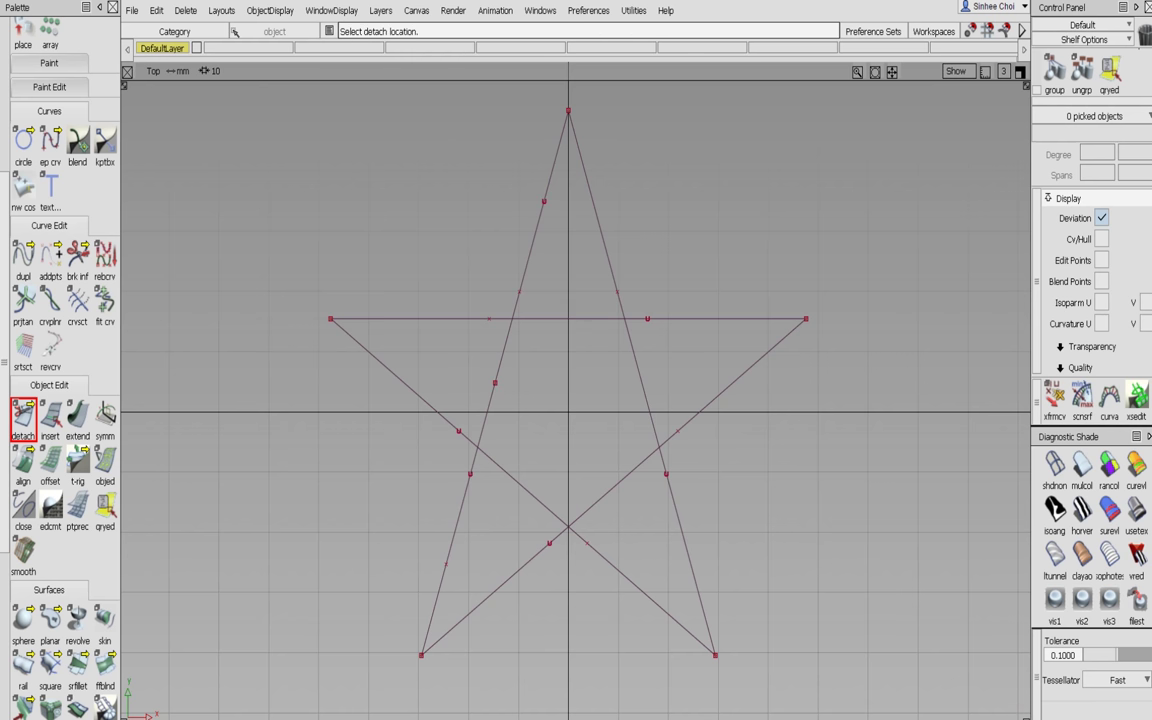
pyautogui.click(581, 318)
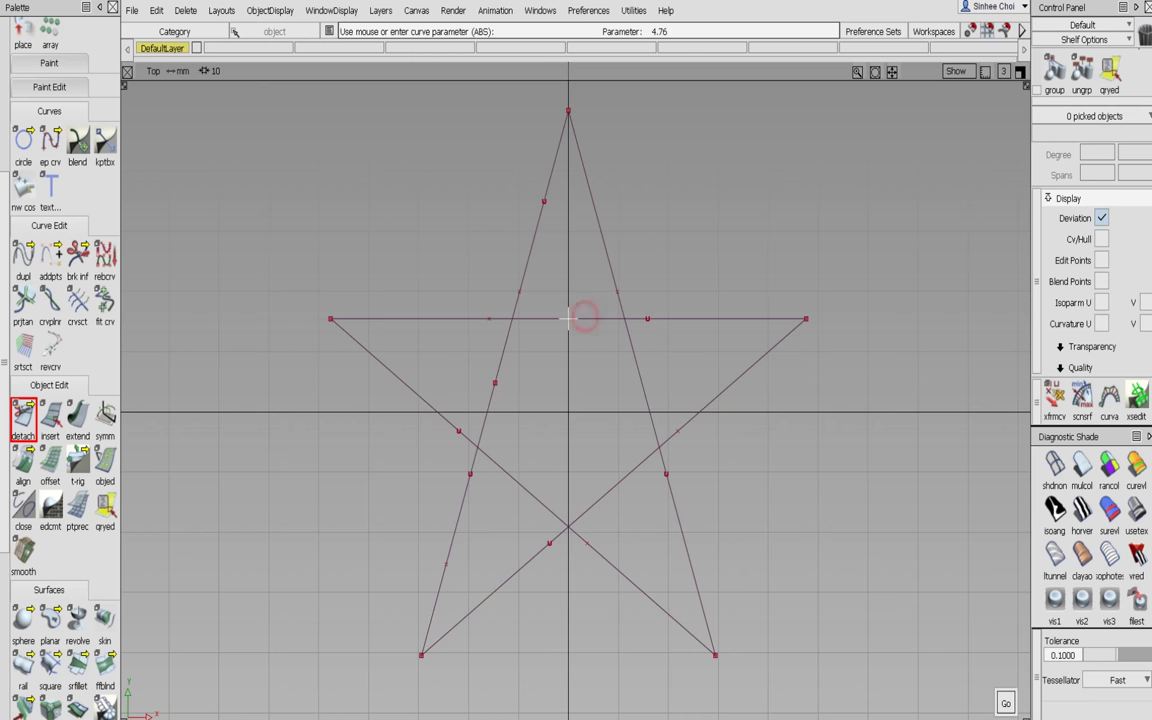
pyautogui.click(1007, 702)
pyautogui.click(644, 395)
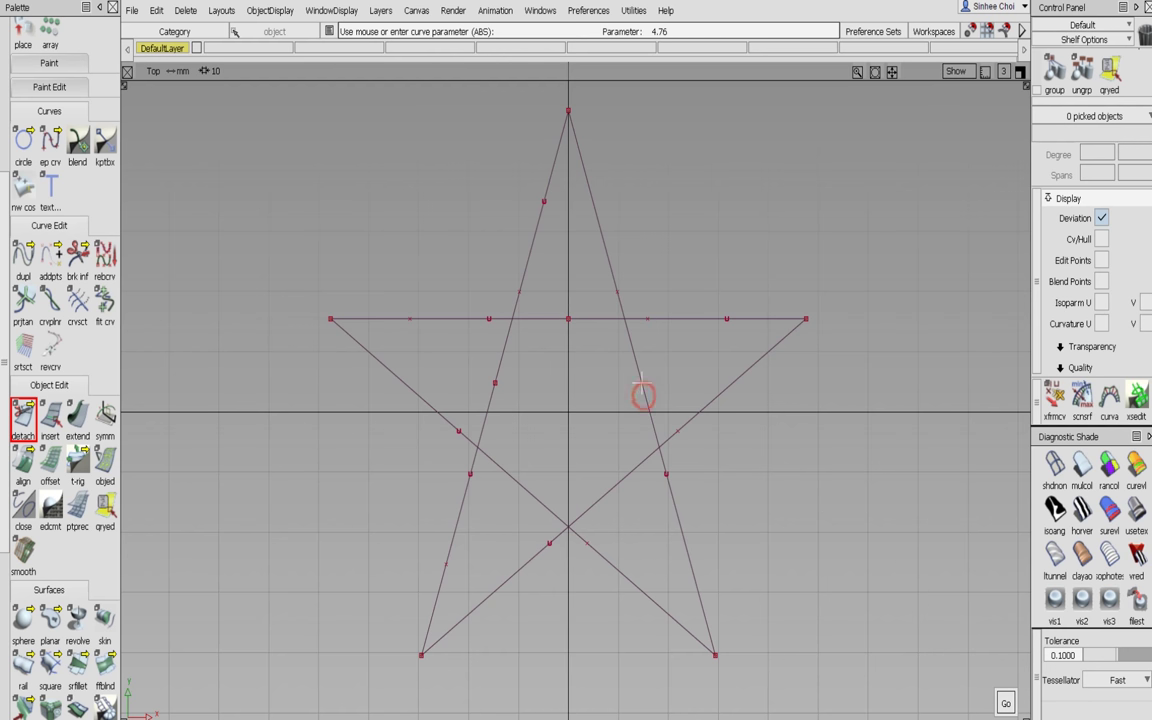
pyautogui.click(1006, 705)
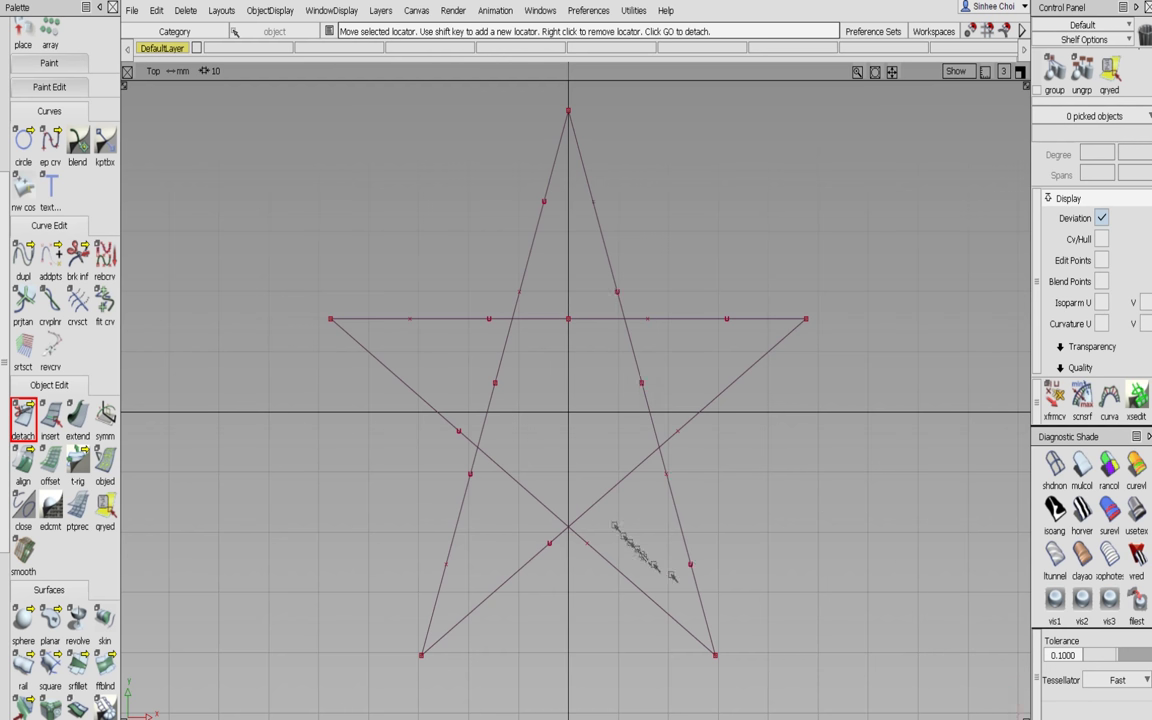
pyautogui.click(1007, 704)
pyautogui.click(521, 485)
pyautogui.click(1004, 701)
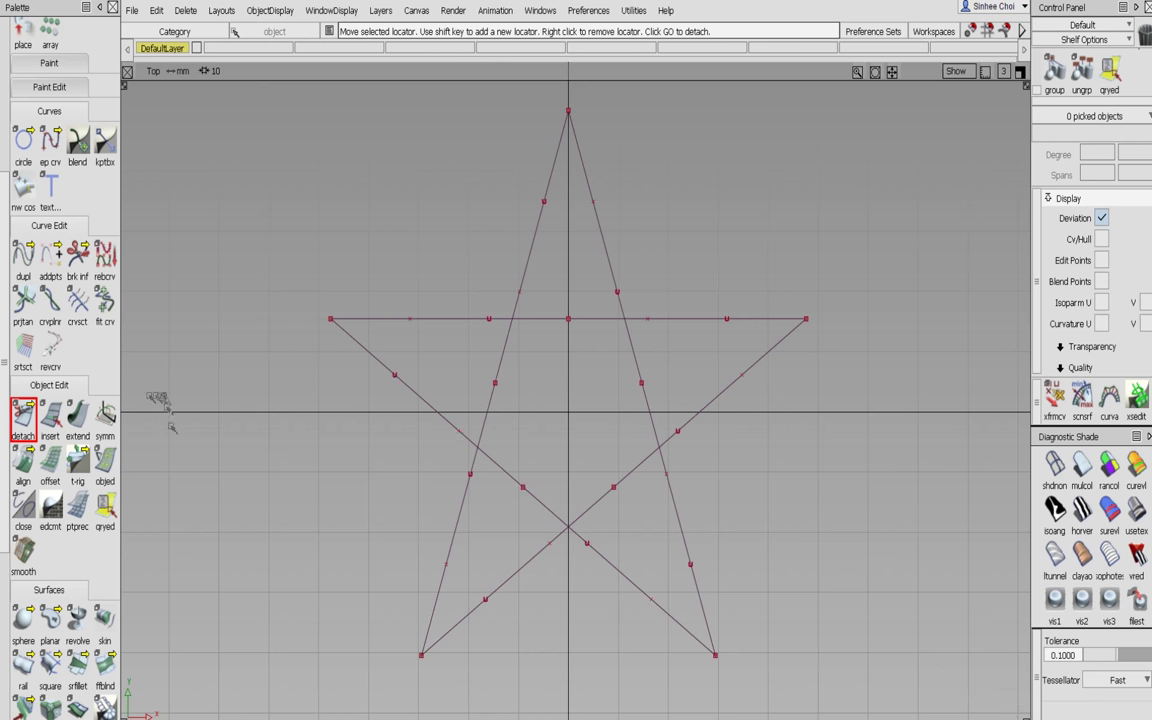
# Step: Use Curve Section to trim the top arm's two lines where they cross the horizontal line
pyautogui.click(78, 300)
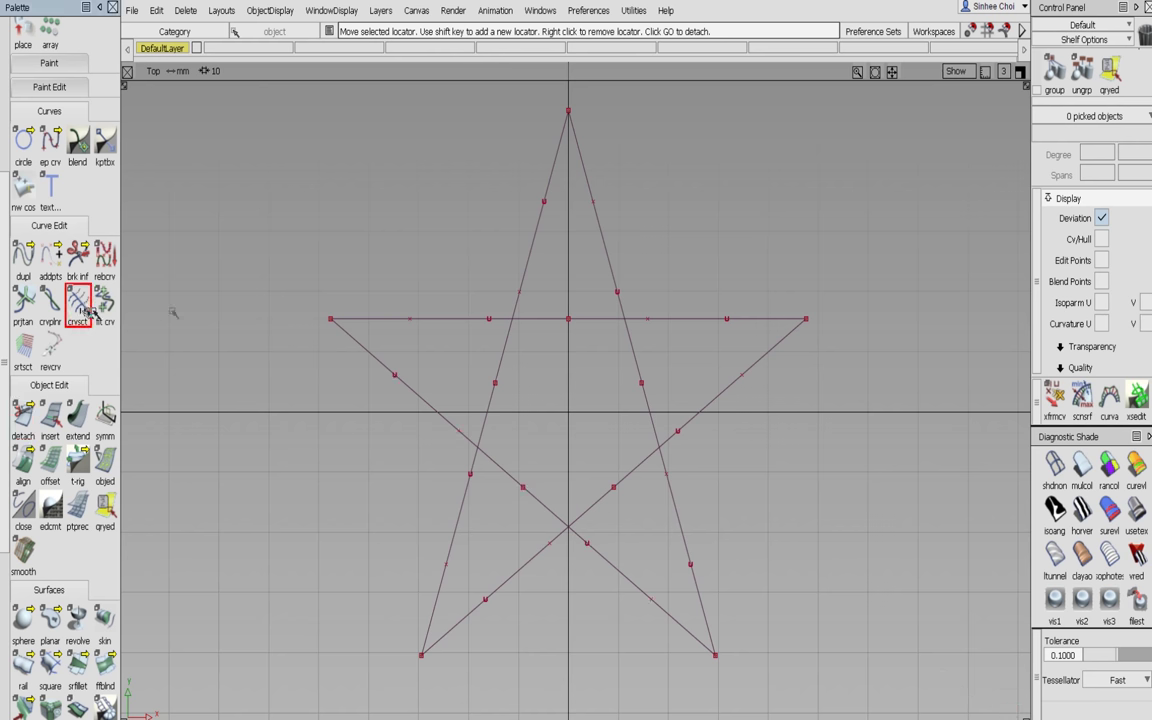
pyautogui.moveTo(469, 259); pyautogui.dragTo(622, 264)
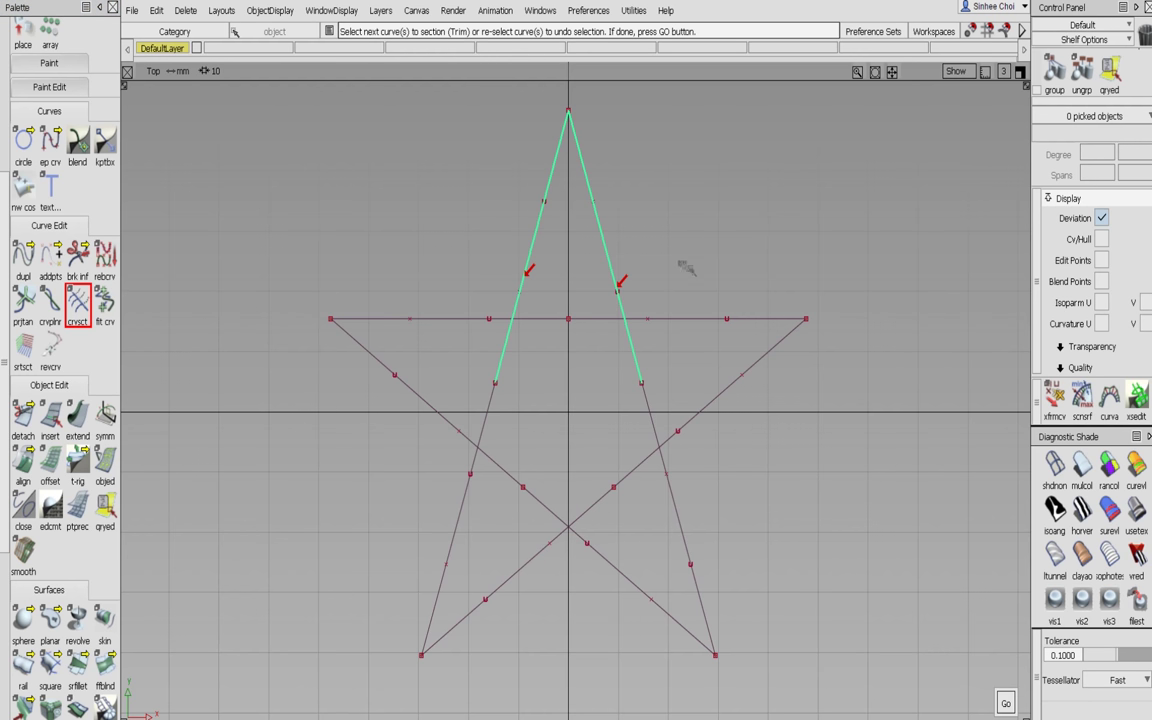
pyautogui.click(1003, 697)
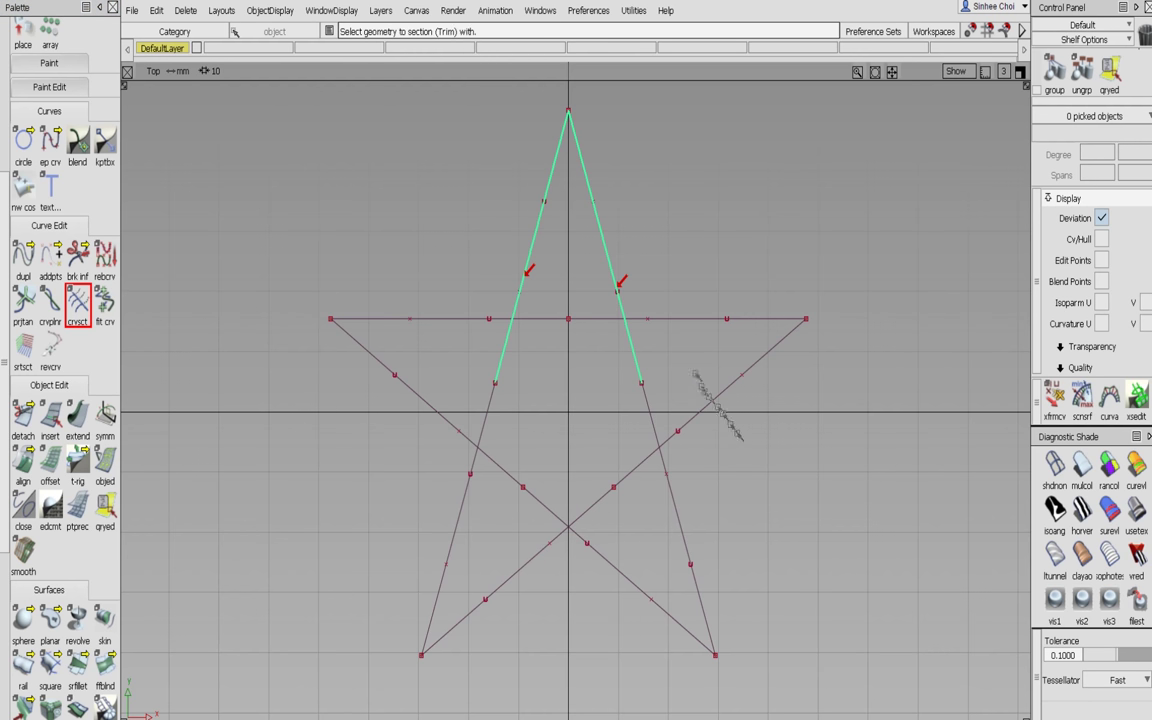
pyautogui.click(680, 319)
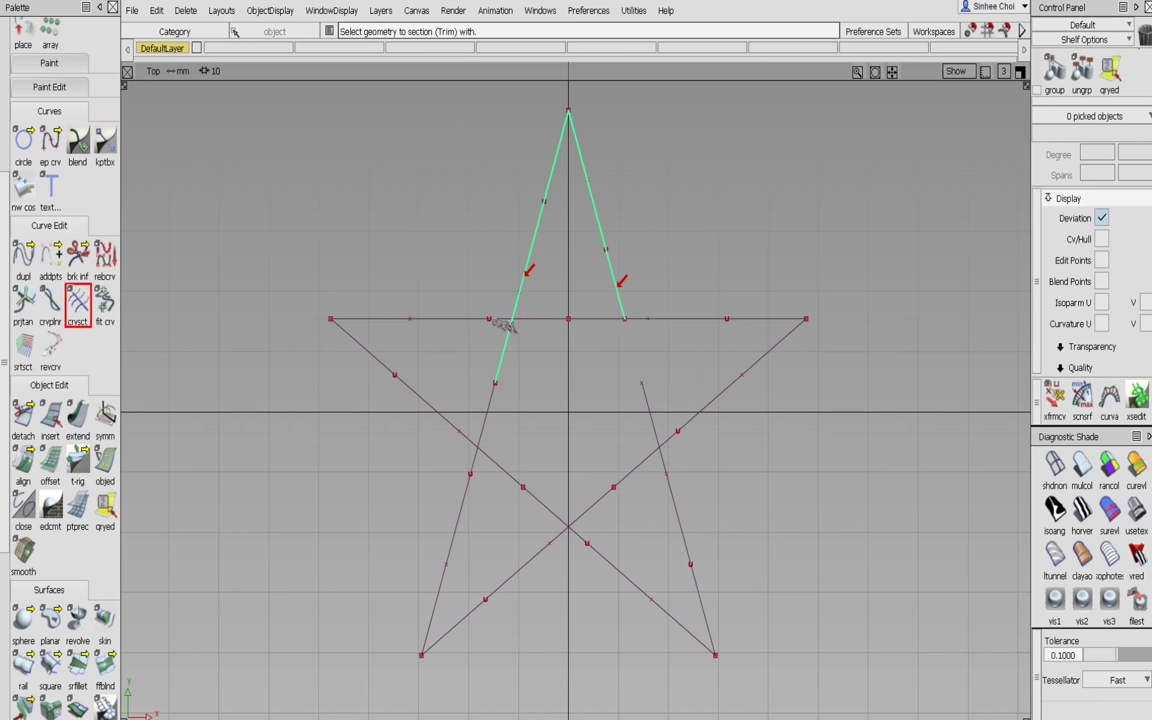
# Step: Trim the upper-left arm's two lines at the inner star corners, using the adjoining arms' lines as section geometry
pyautogui.click(84, 308)
pyautogui.moveTo(378, 300); pyautogui.dragTo(397, 455)
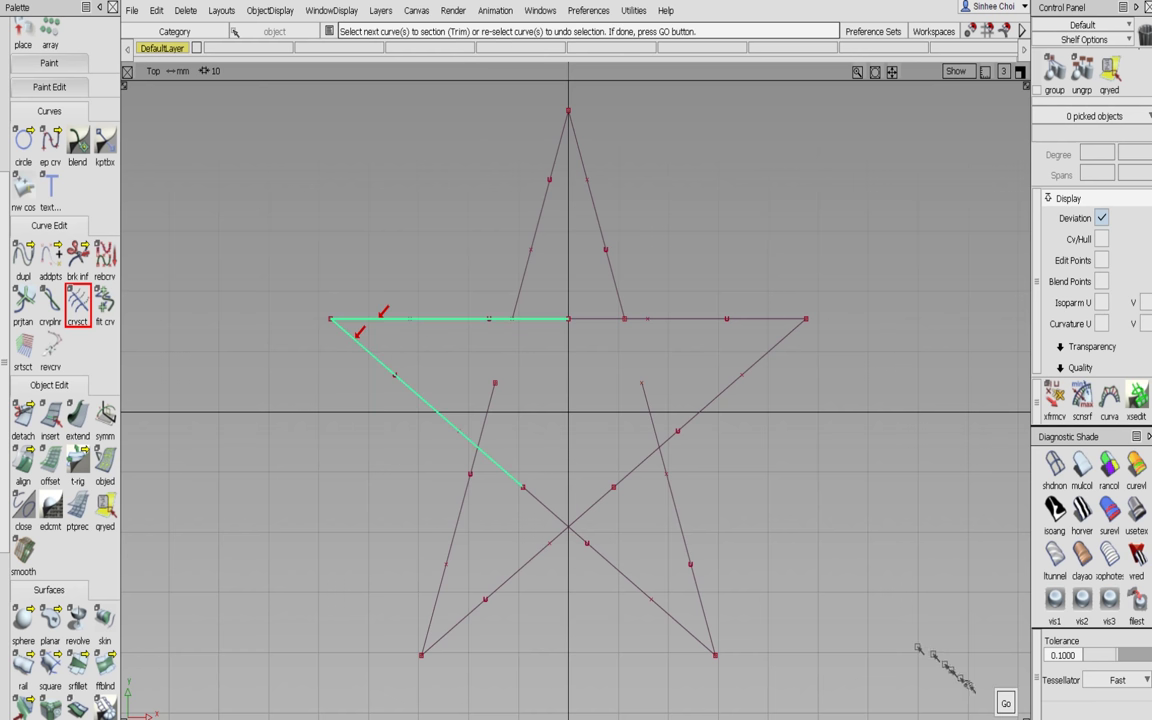
pyautogui.click(1005, 702)
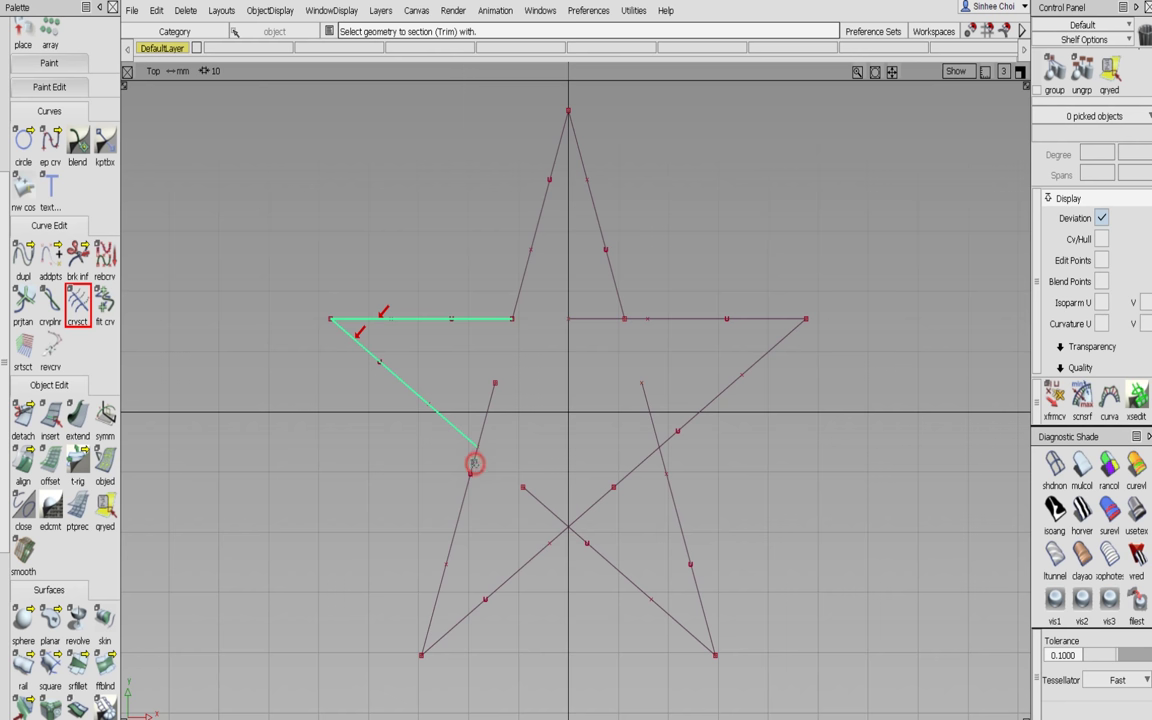
# Step: Trim the lower-left arm's two lines back to the inner corners where they meet the neighbouring arms
pyautogui.click(77, 305)
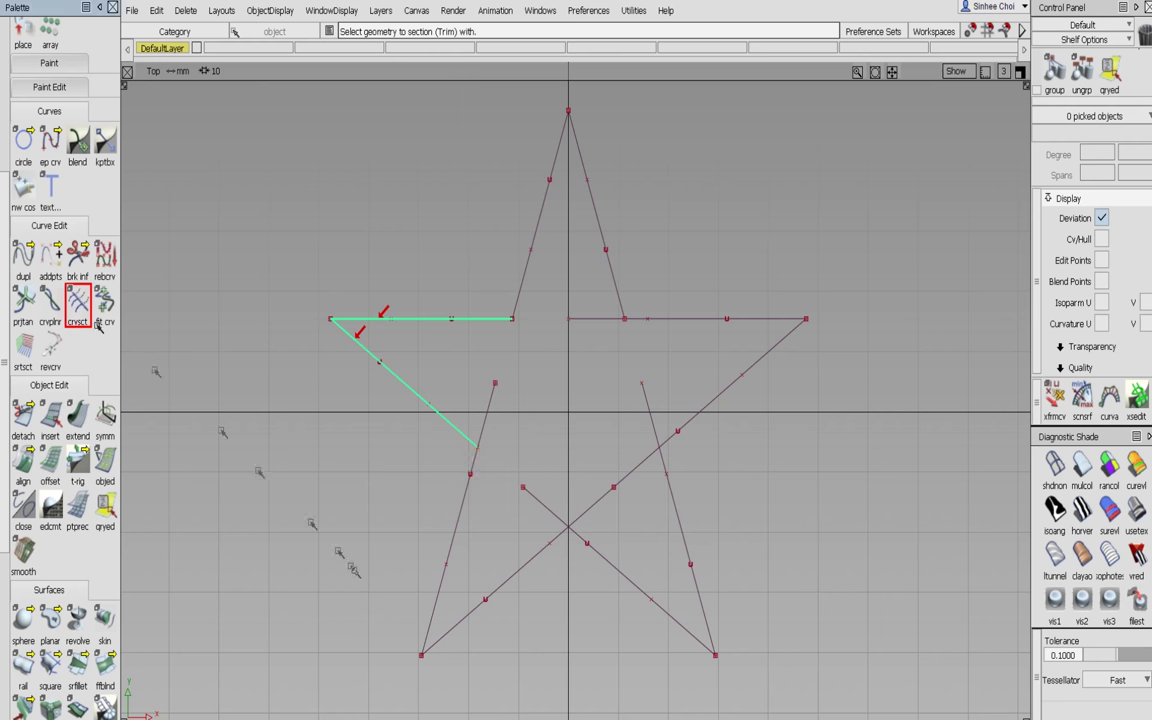
pyautogui.moveTo(367, 559); pyautogui.dragTo(532, 614)
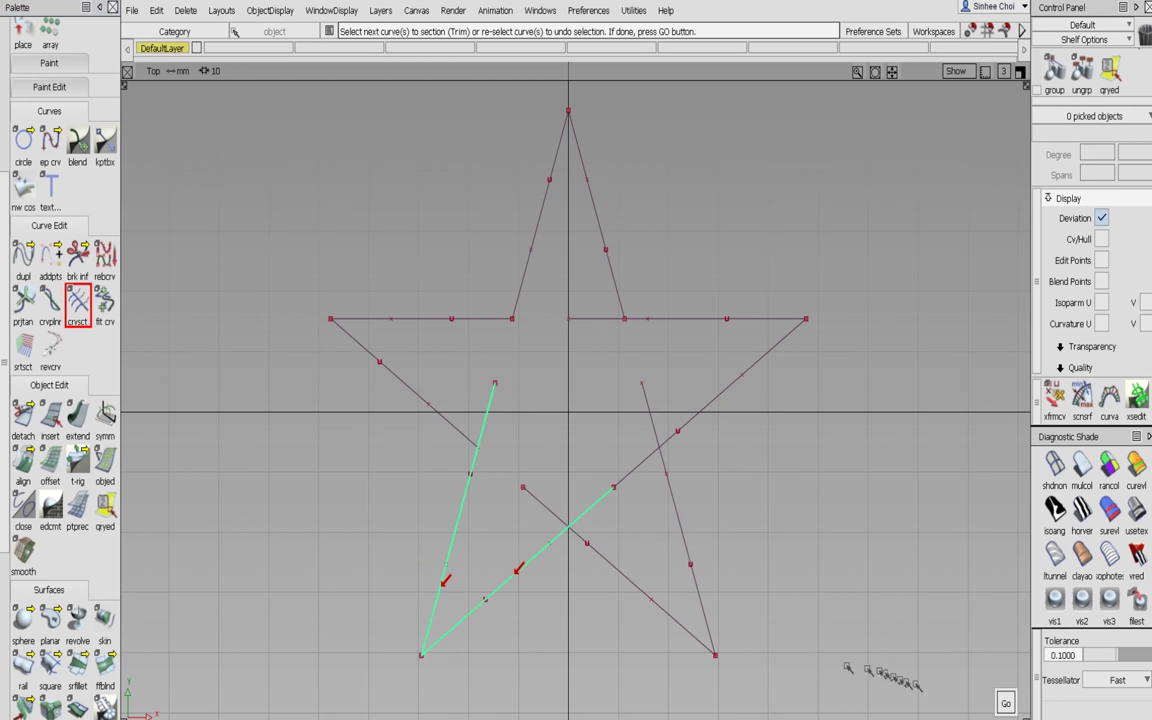
pyautogui.click(1004, 699)
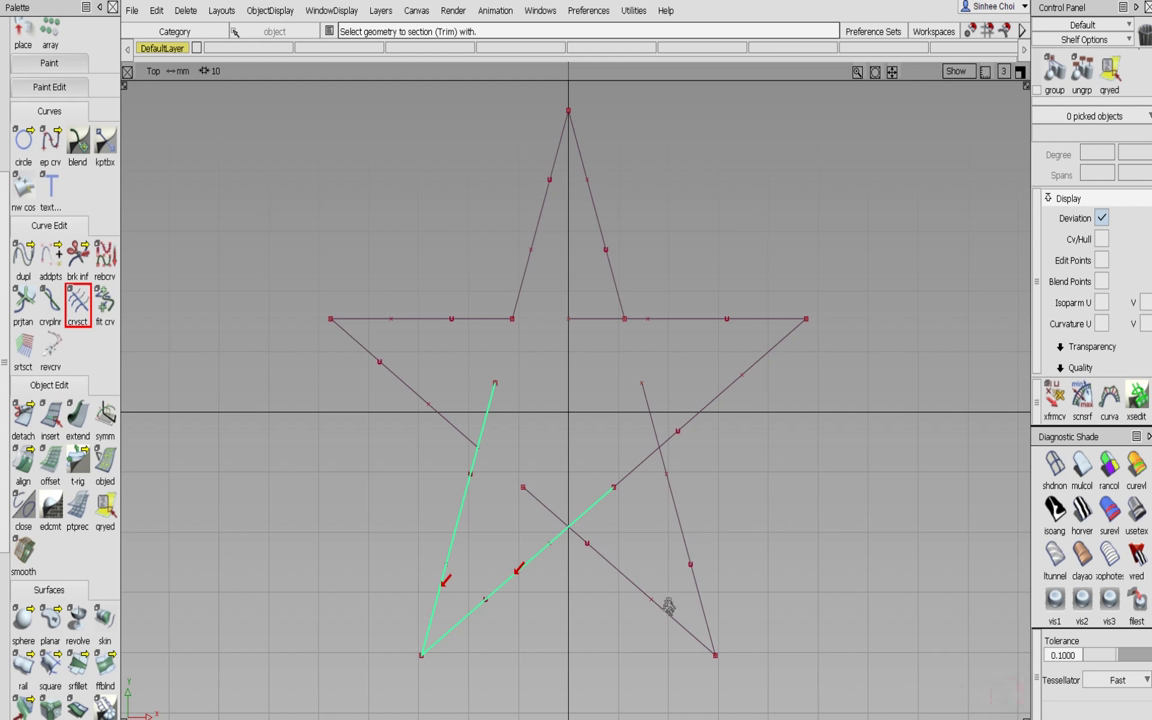
pyautogui.click(664, 611)
# Step: Trim the lower-right arm's two lines back to the inner corners where they cross the neighbouring arms' lines
pyautogui.click(77, 300)
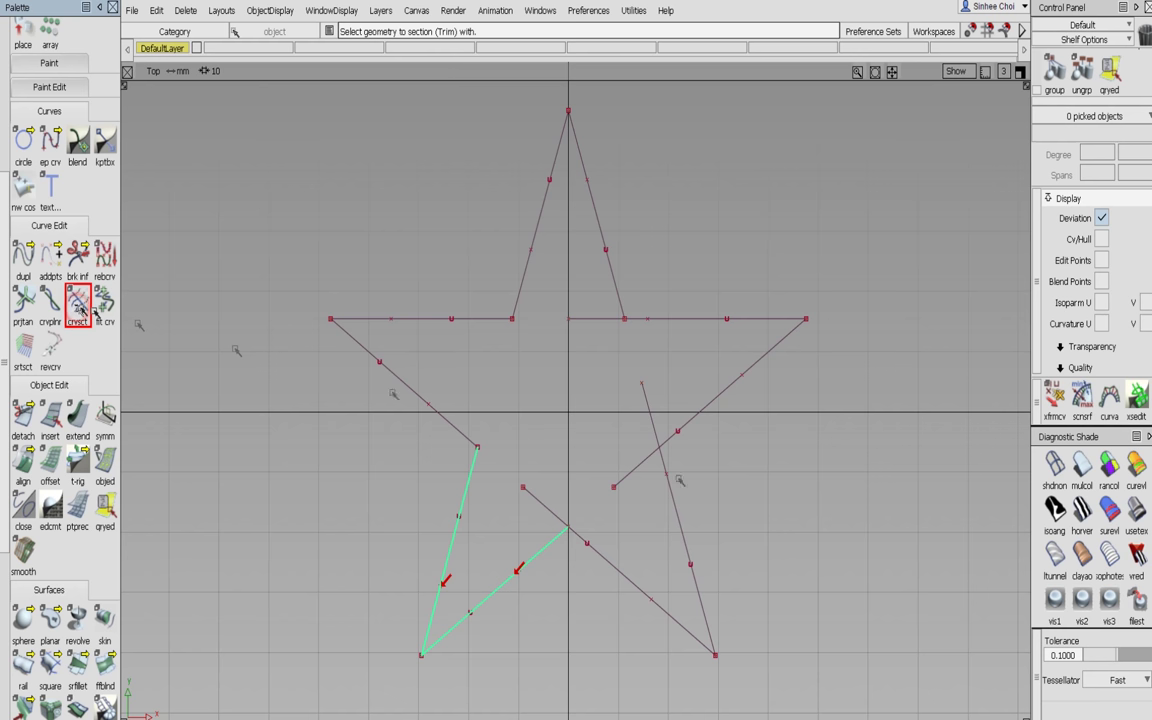
pyautogui.moveTo(740, 560); pyautogui.dragTo(660, 620)
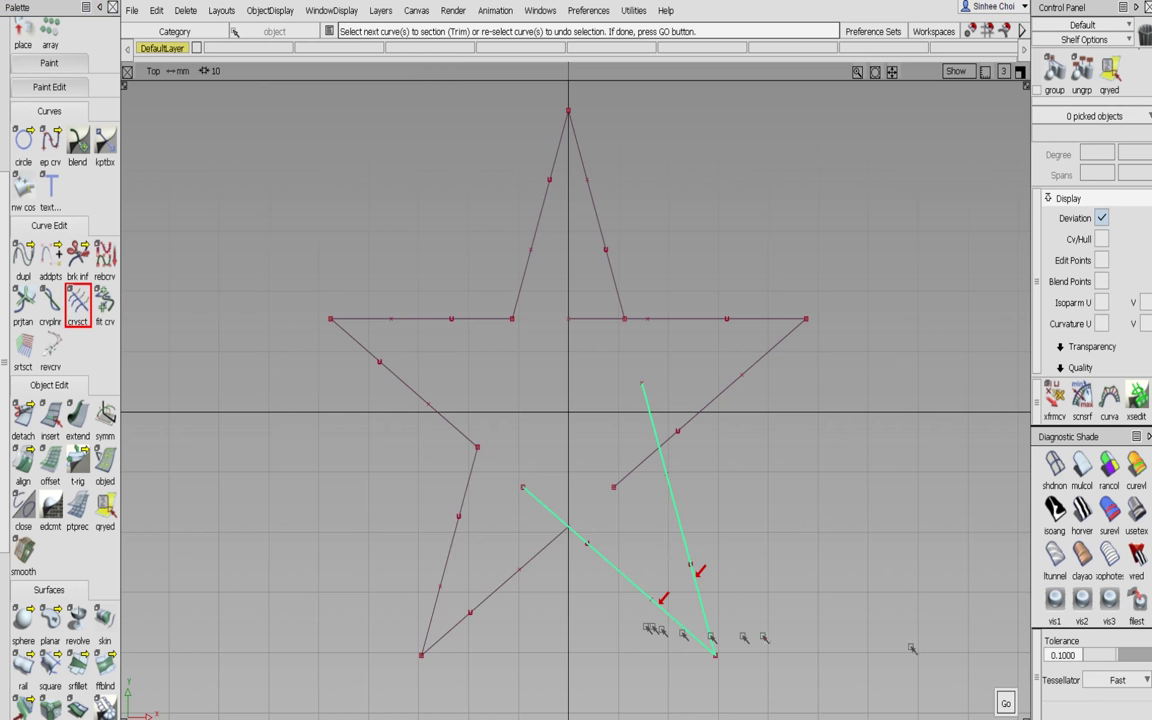
pyautogui.click(1006, 703)
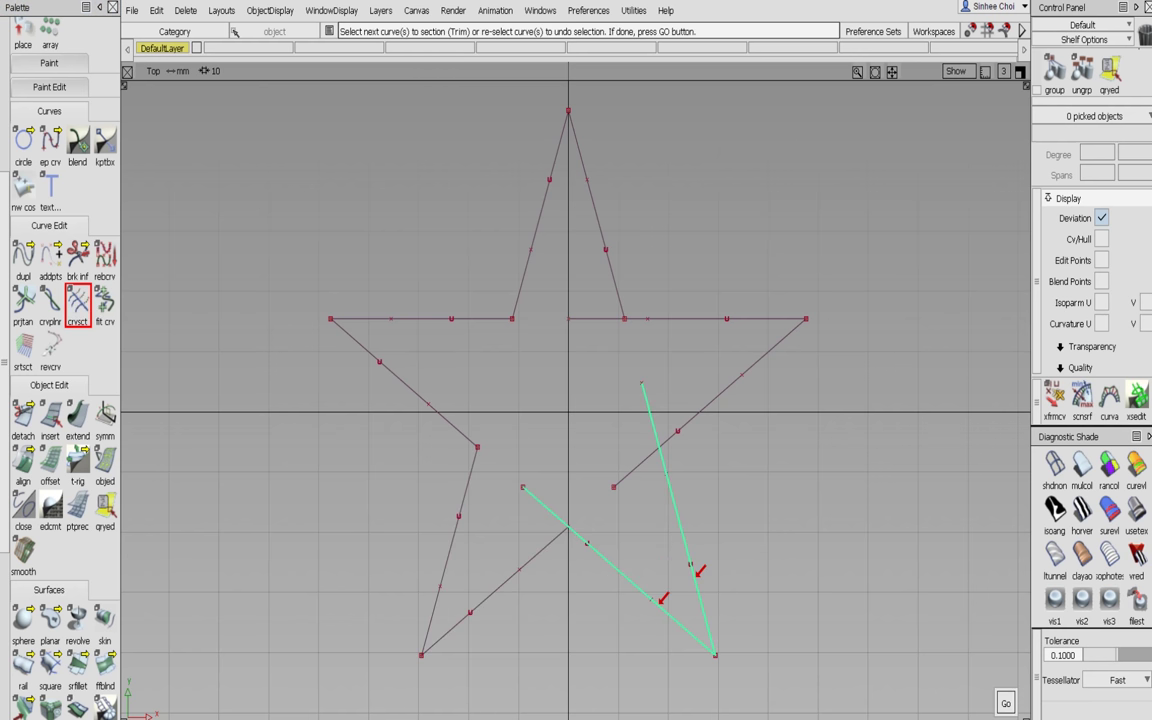
pyautogui.click(553, 540)
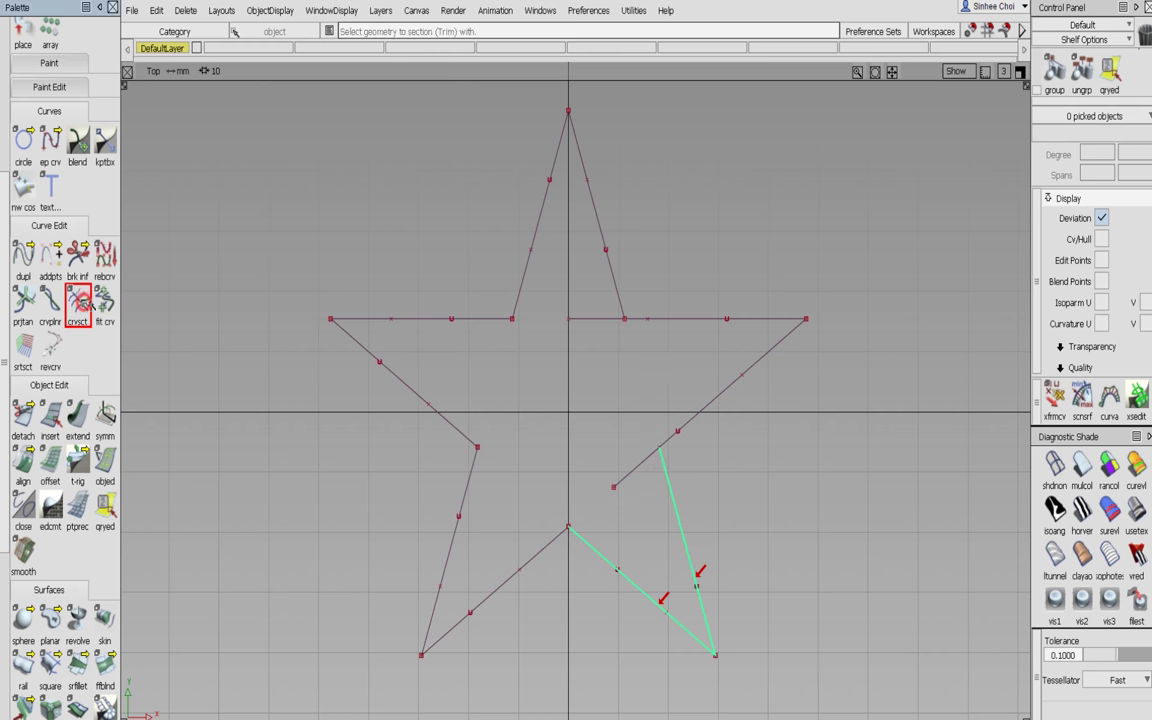
# Step: Trim the upper-right arm's two lines at the inner corners, using the top and lower-right arms' lines as section geometry
pyautogui.moveTo(772, 289); pyautogui.dragTo(755, 391)
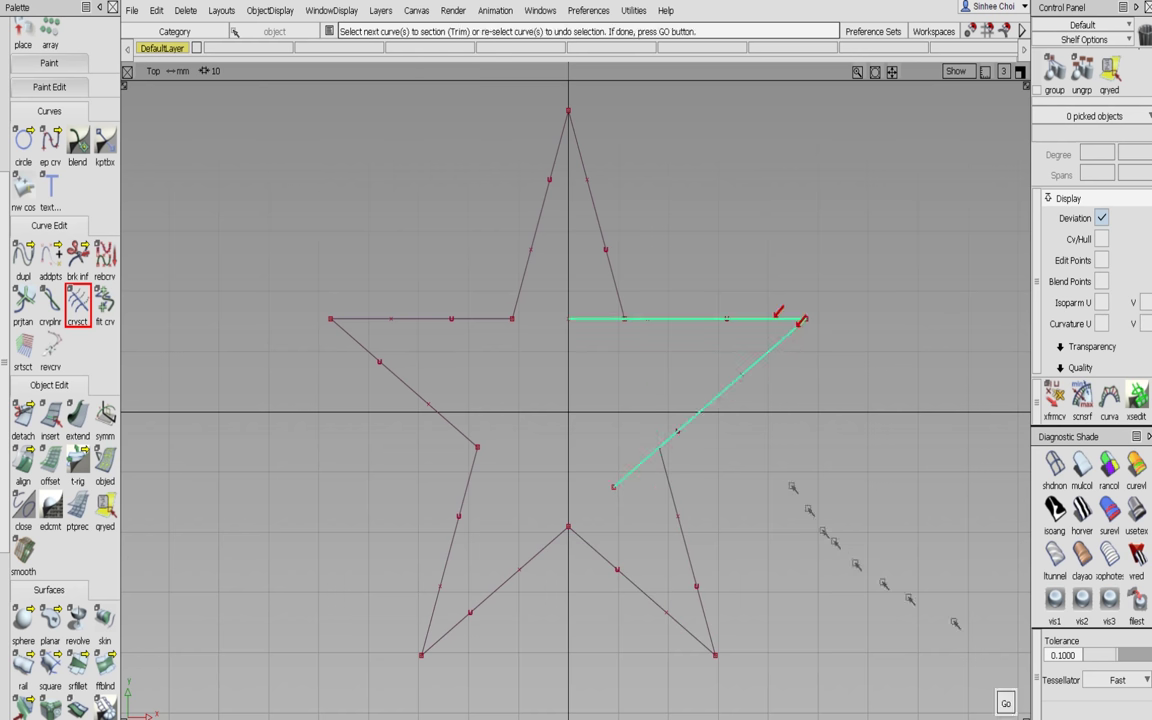
pyautogui.click(1007, 703)
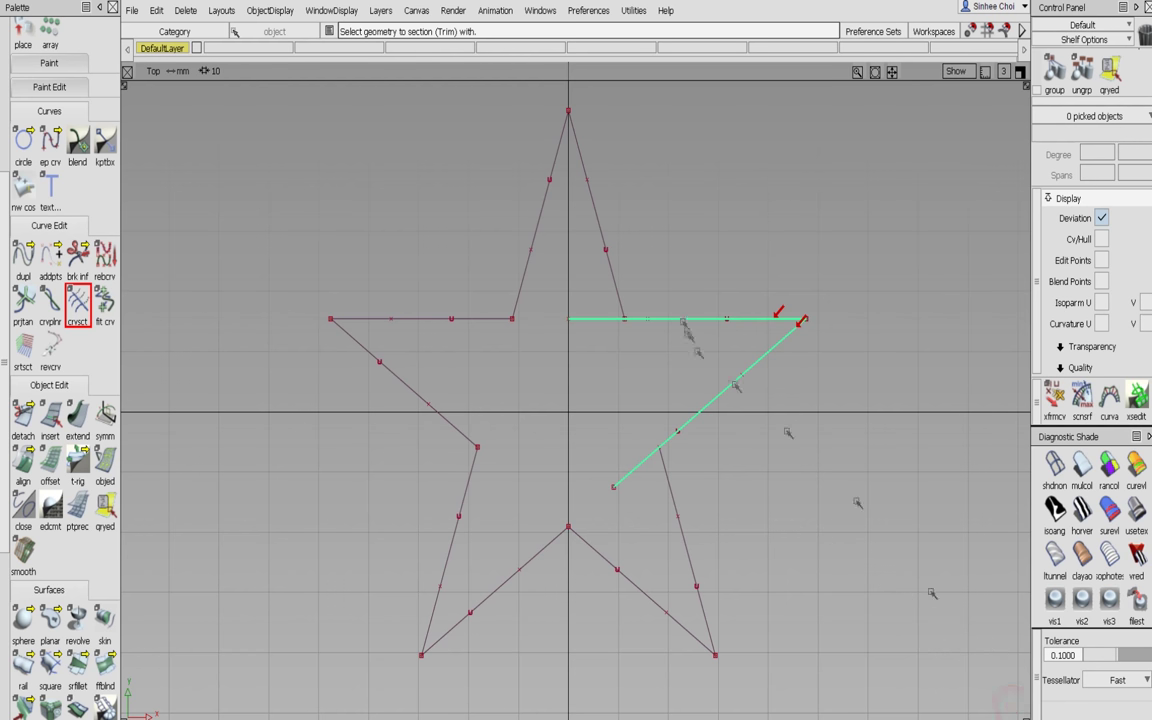
pyautogui.click(617, 288)
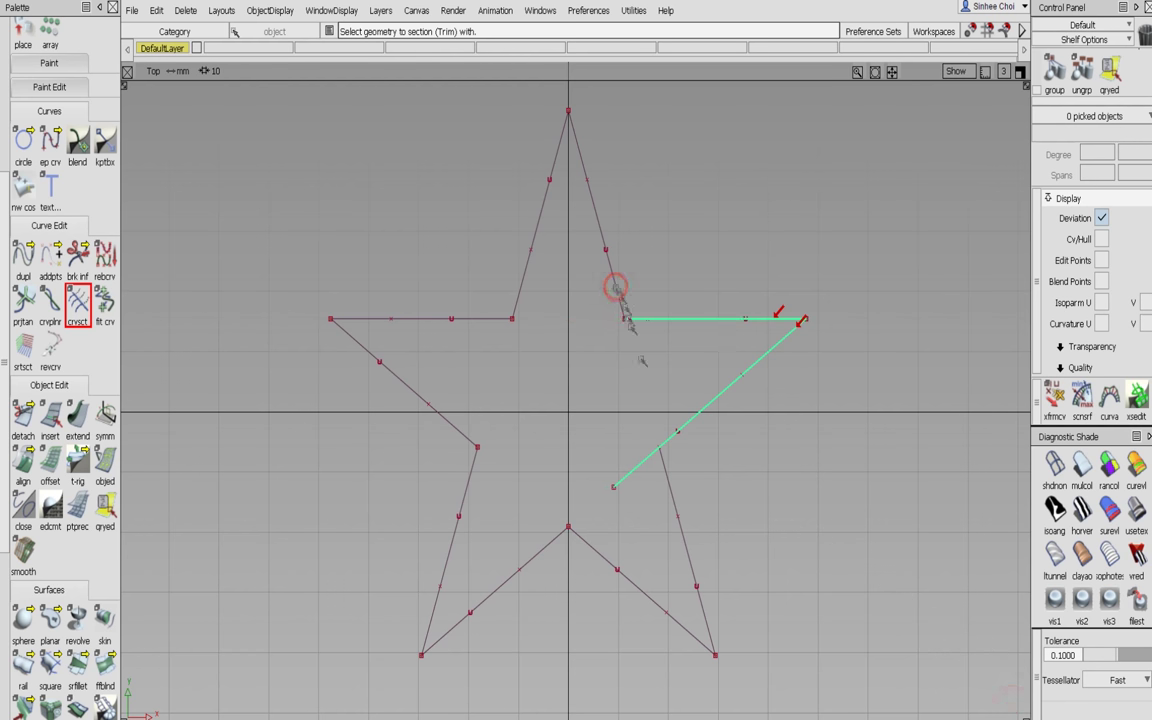
pyautogui.click(662, 460)
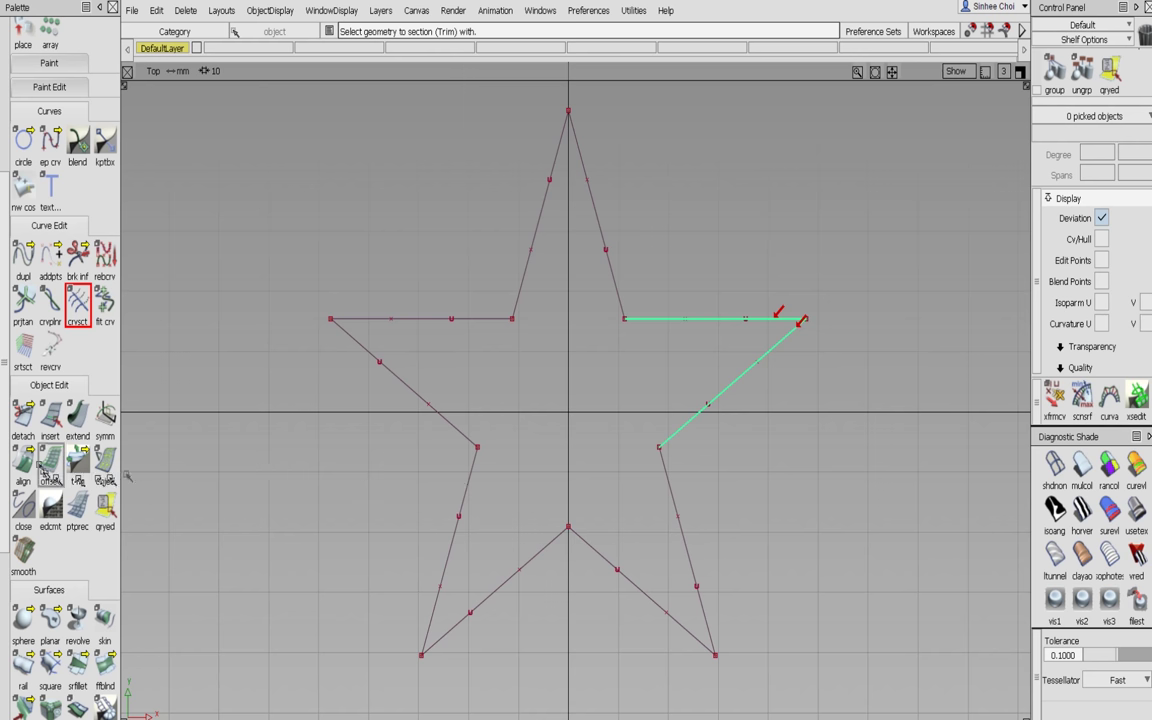
# Step: Start the Attach tool with its type set to Connect, leaving Insert Spans and Keep Originals off
pyautogui.moveTo(22, 421); pyautogui.dragTo(51, 423)
pyautogui.doubleClick(22, 414)
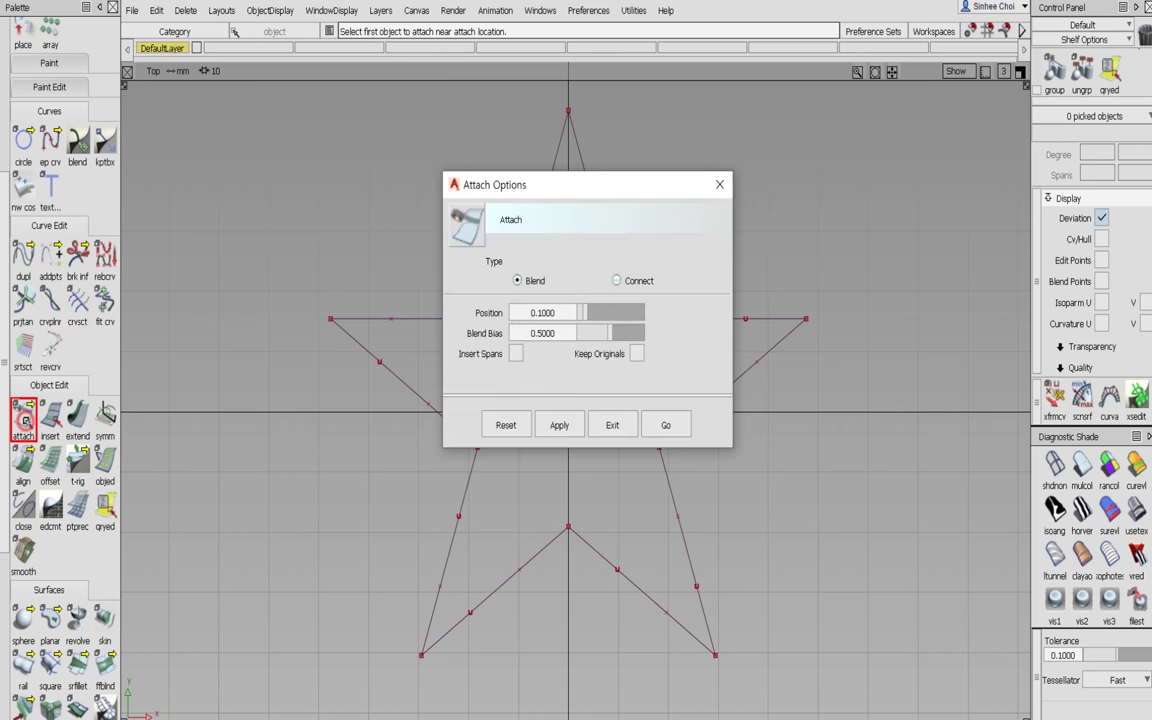
pyautogui.click(617, 281)
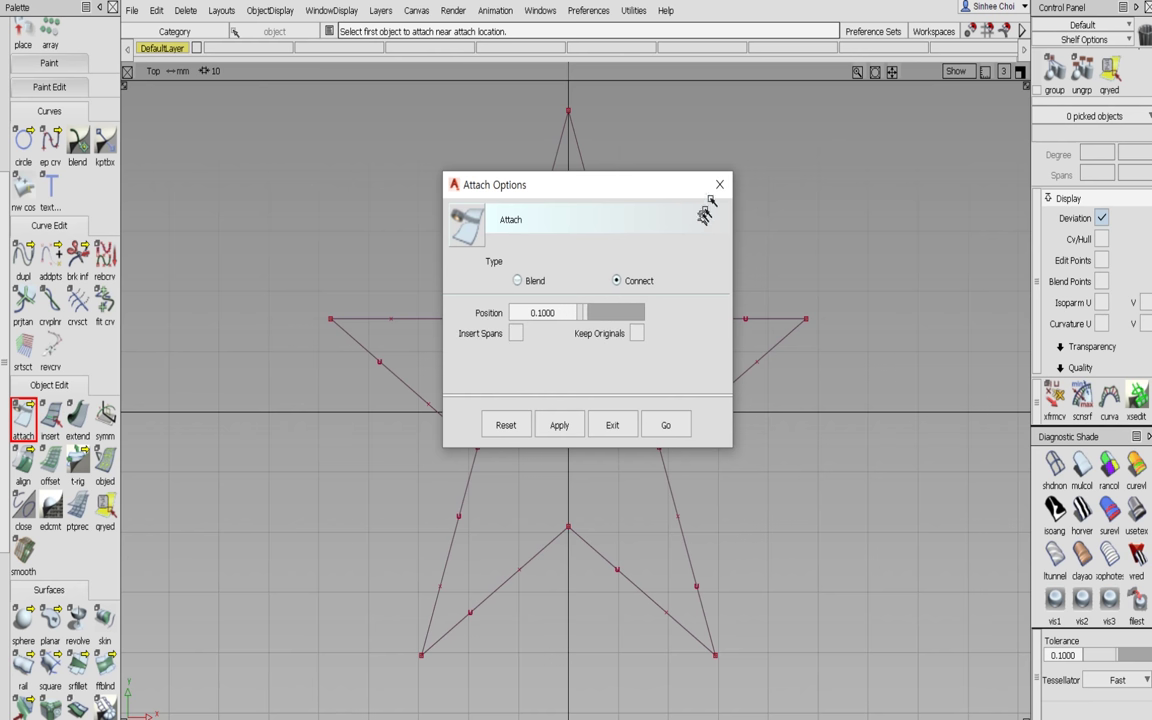
pyautogui.moveTo(692, 186); pyautogui.dragTo(1002, 420)
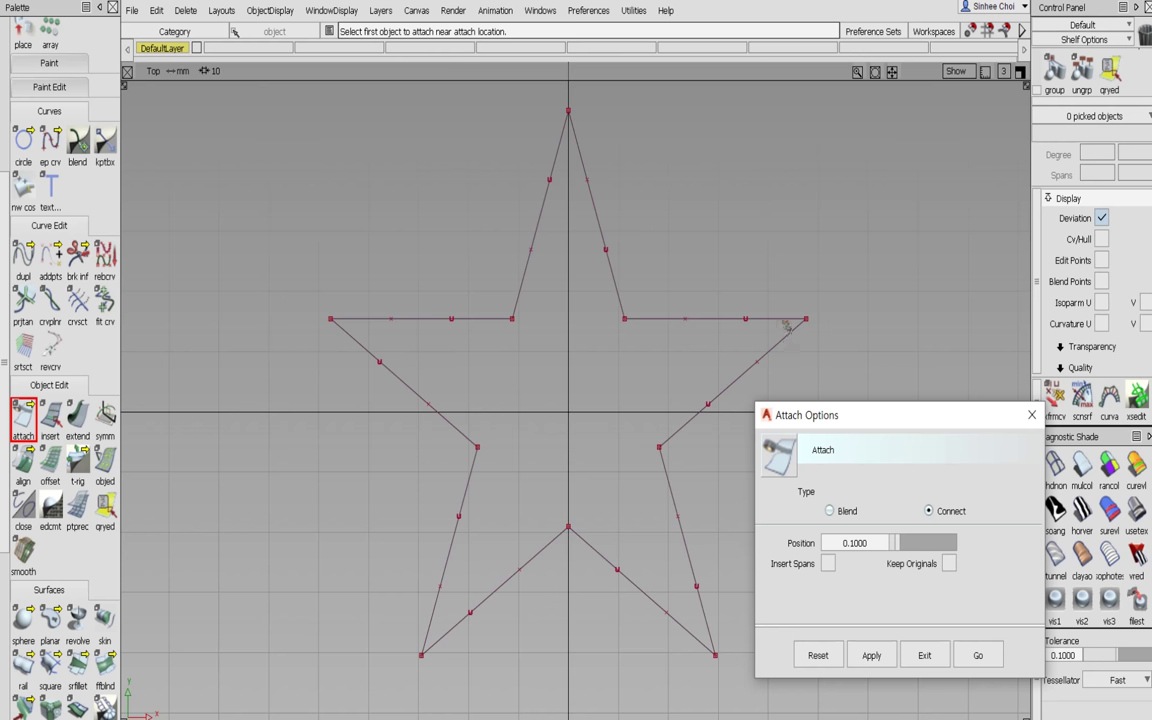
pyautogui.click(977, 653)
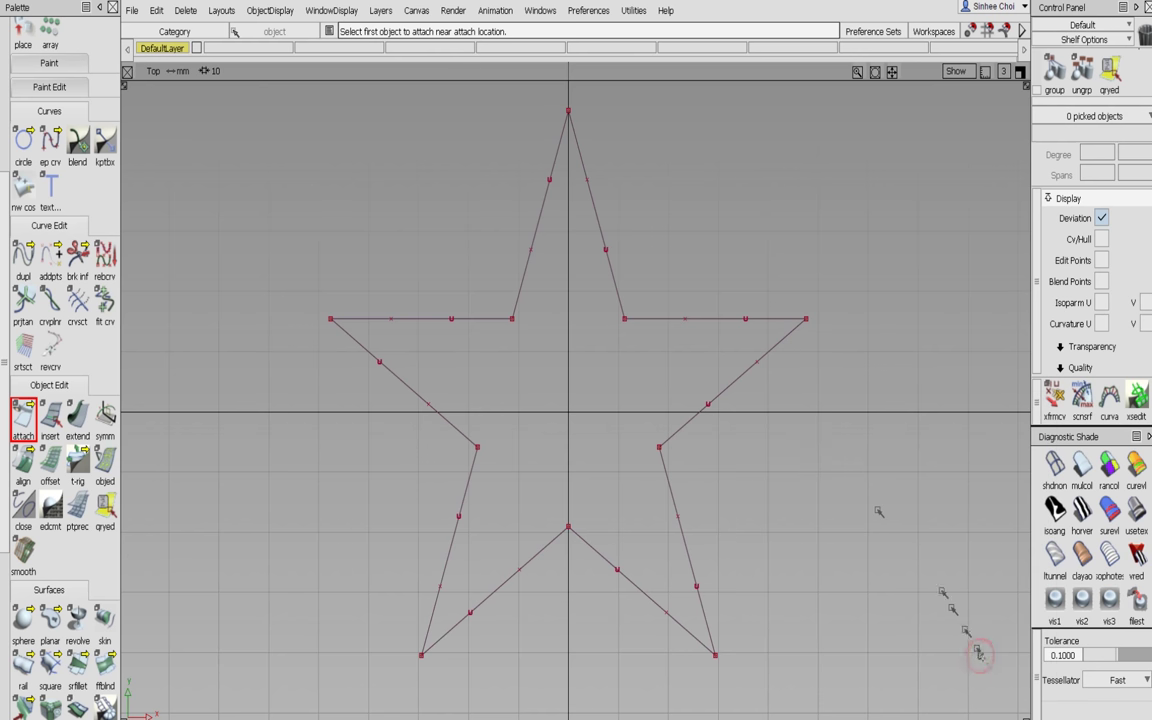
# Step: Attach the upper-right arm's two lines and both lines of the top arm into one continuous curve
pyautogui.click(783, 341)
pyautogui.click(779, 319)
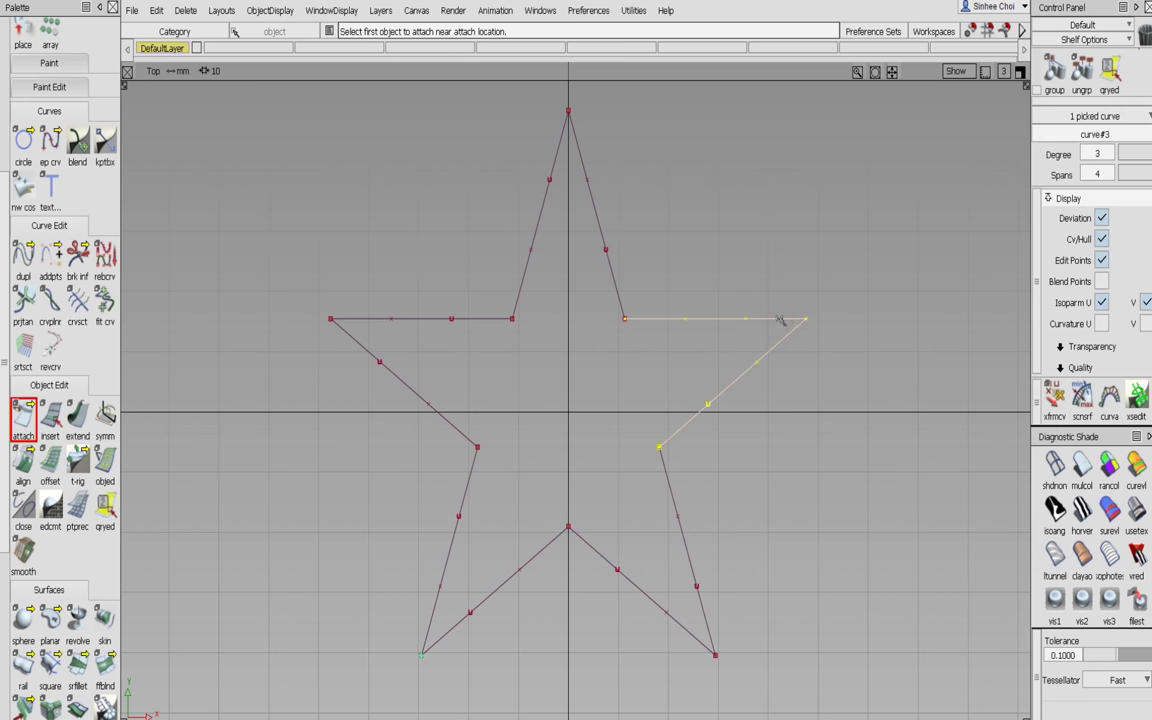
pyautogui.click(641, 318)
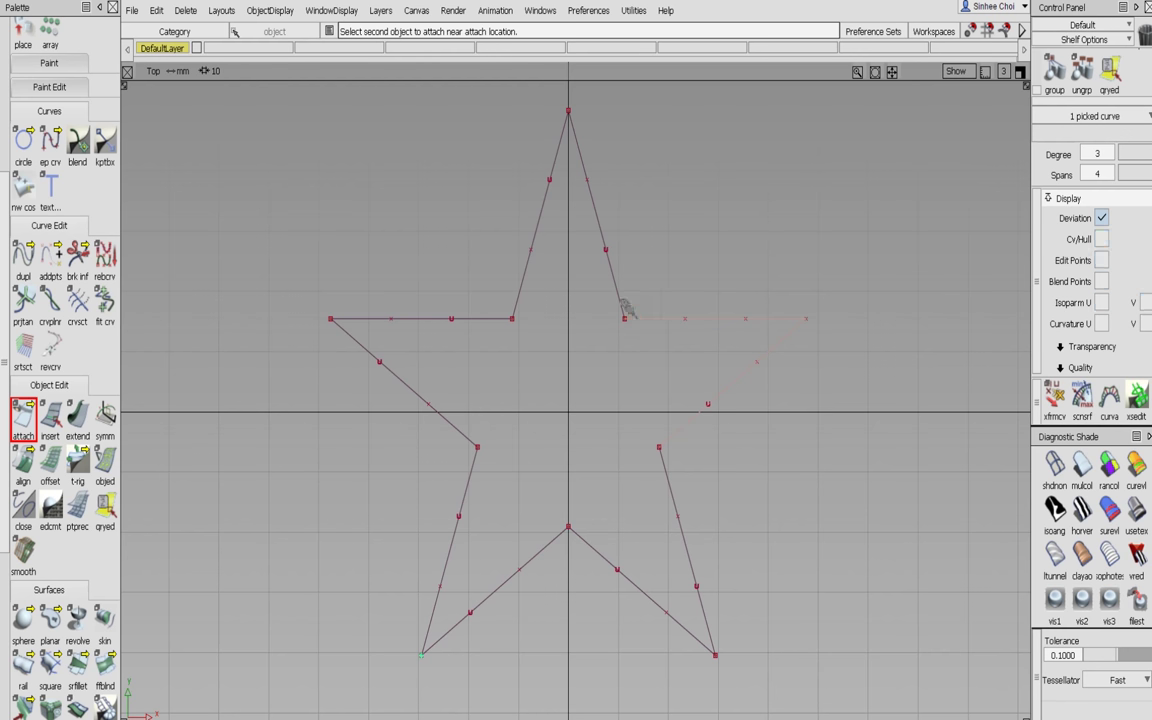
pyautogui.click(620, 302)
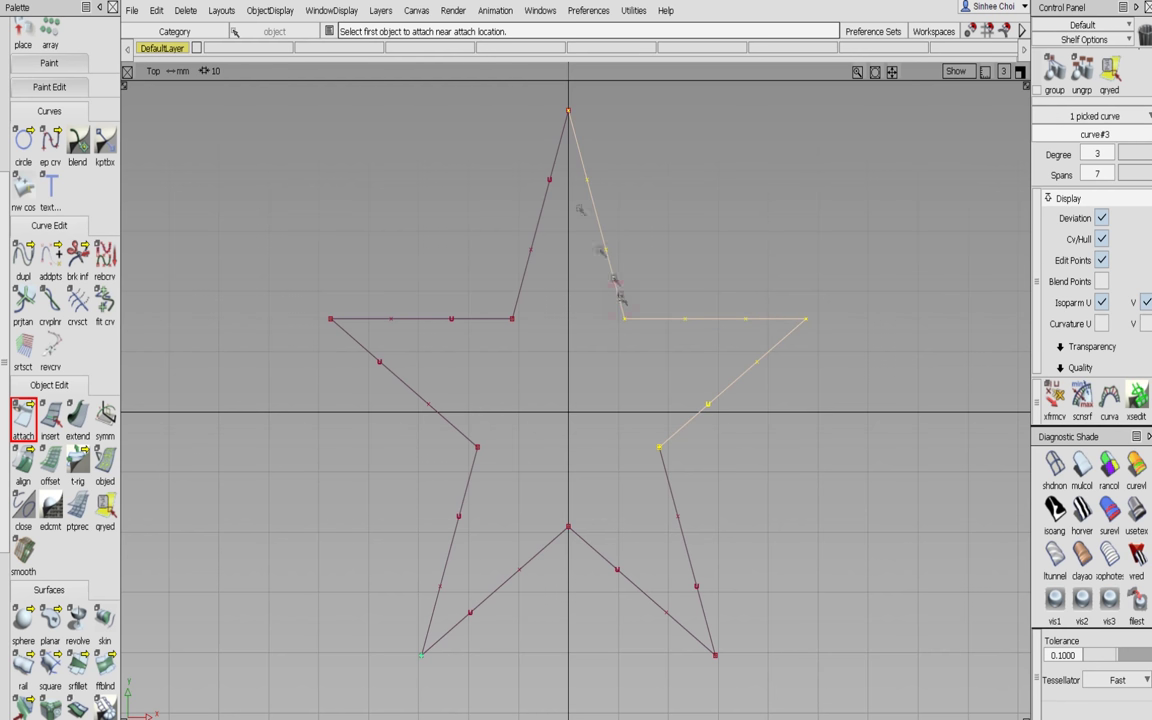
pyautogui.click(570, 128)
pyautogui.click(563, 131)
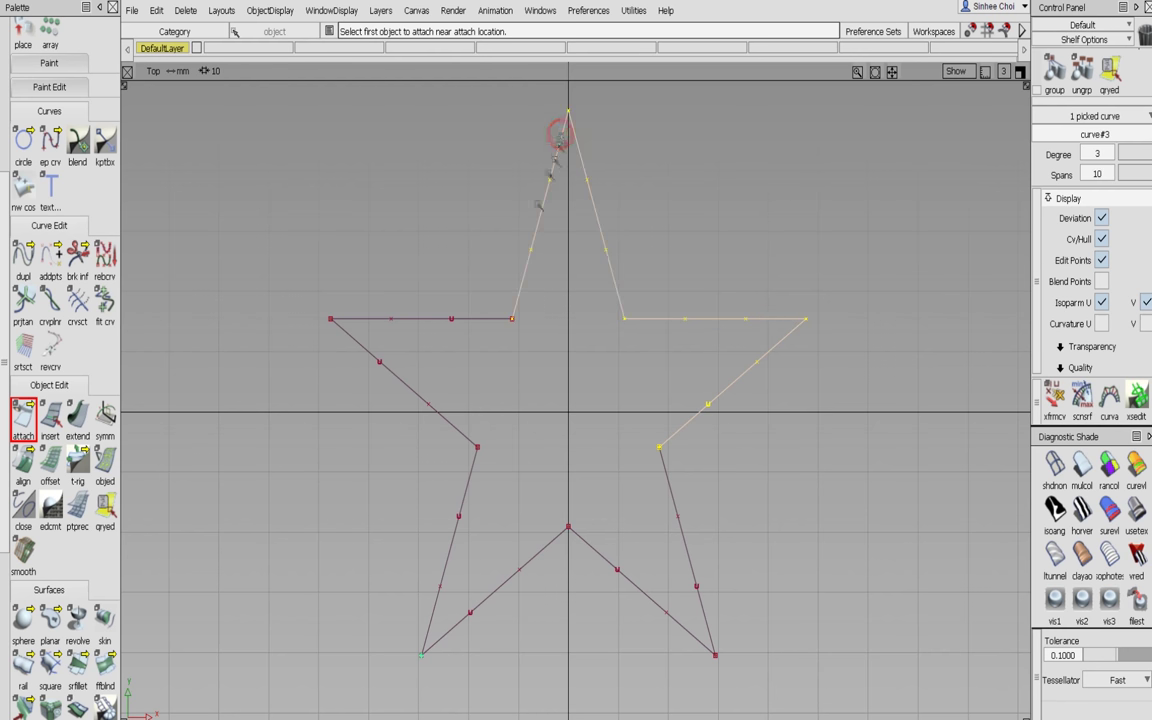
# Step: Extend the attached curve with the upper-left arm's two lines and the lower-left arm's outer line
pyautogui.click(515, 304)
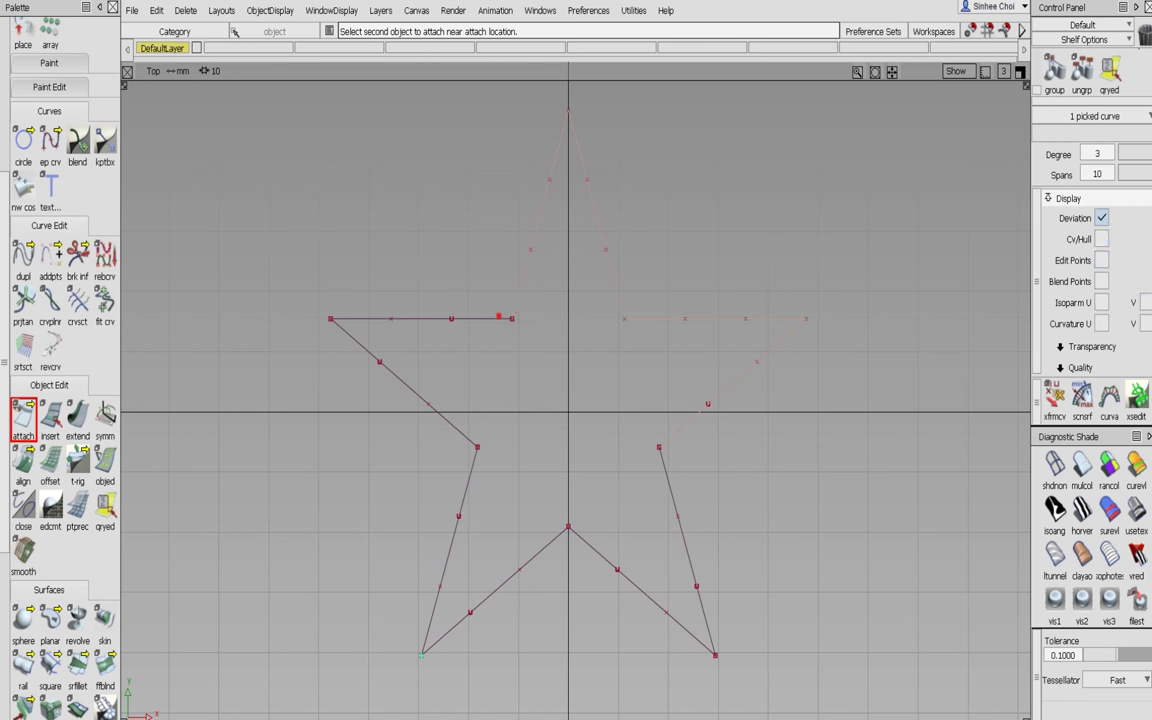
pyautogui.click(497, 318)
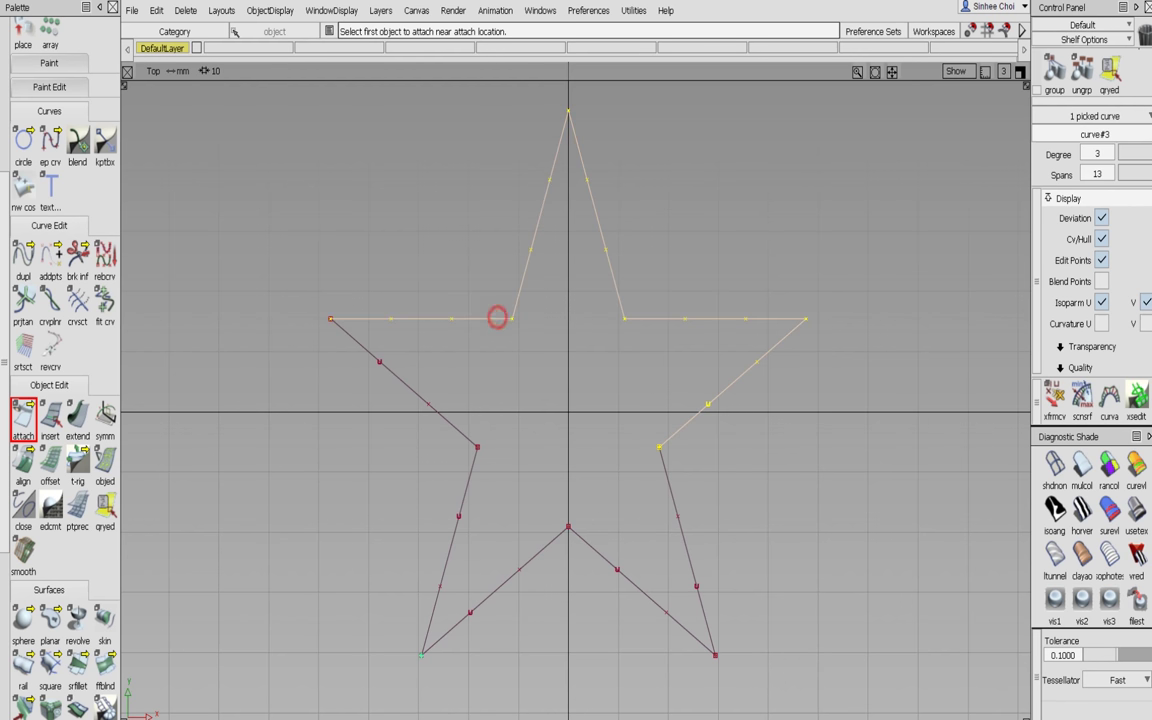
pyautogui.click(345, 319)
pyautogui.click(345, 331)
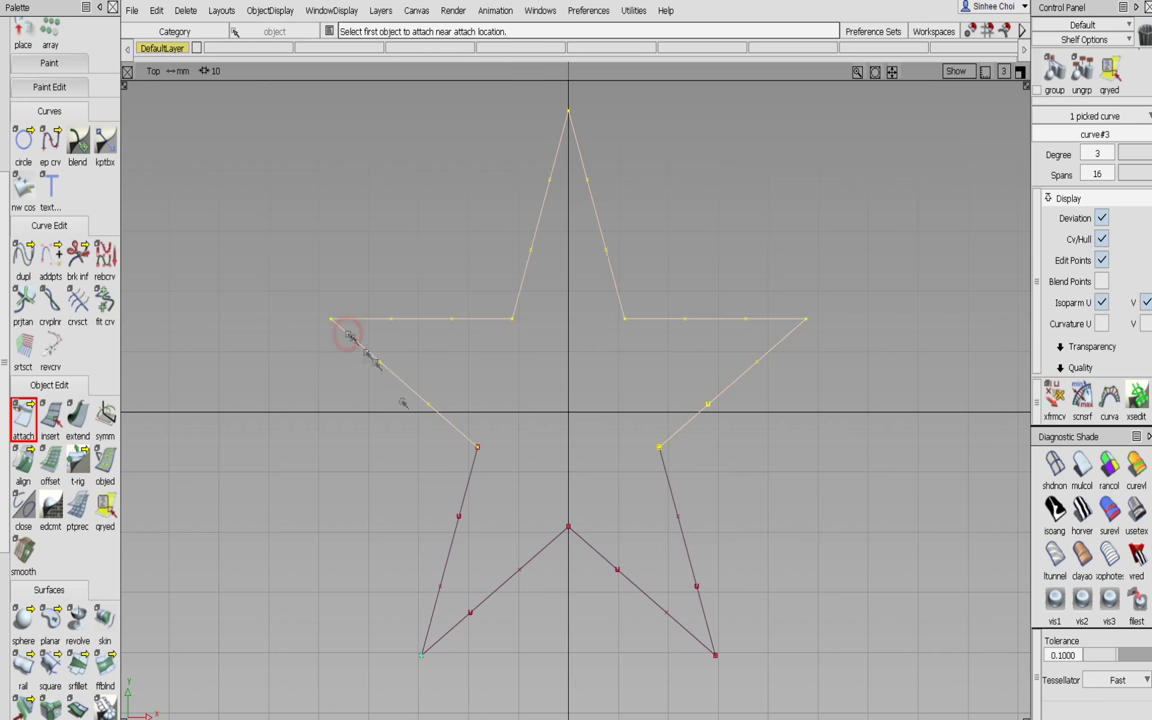
pyautogui.click(471, 450)
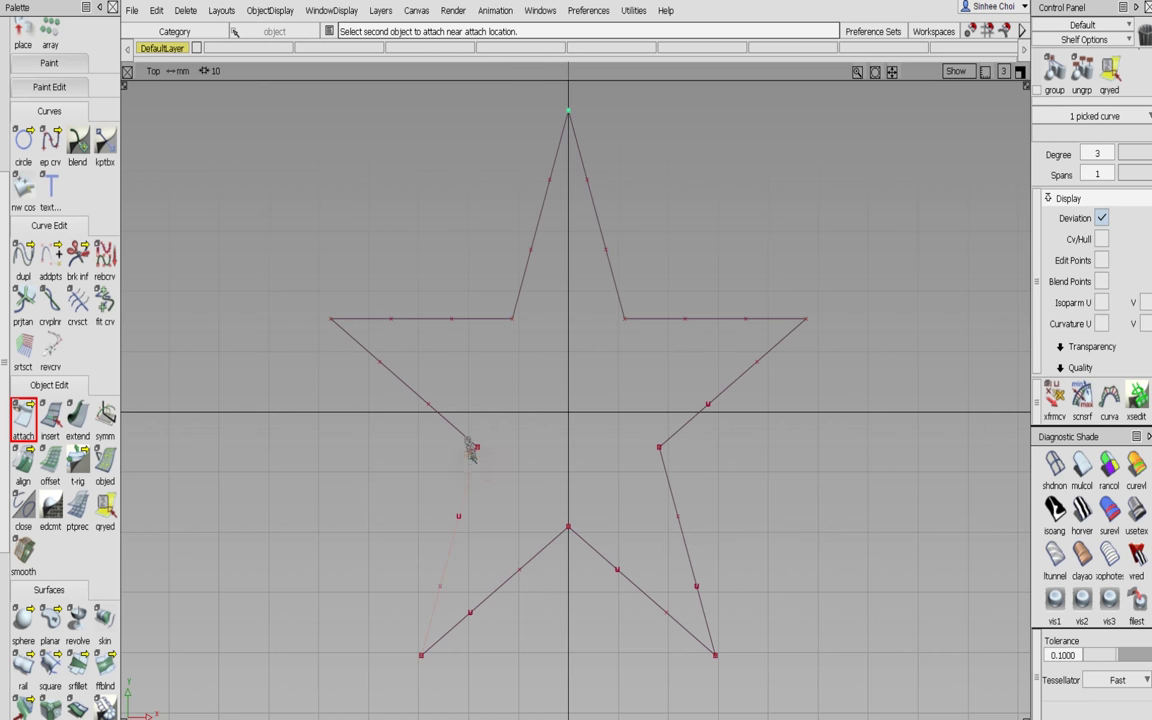
pyautogui.click(467, 478)
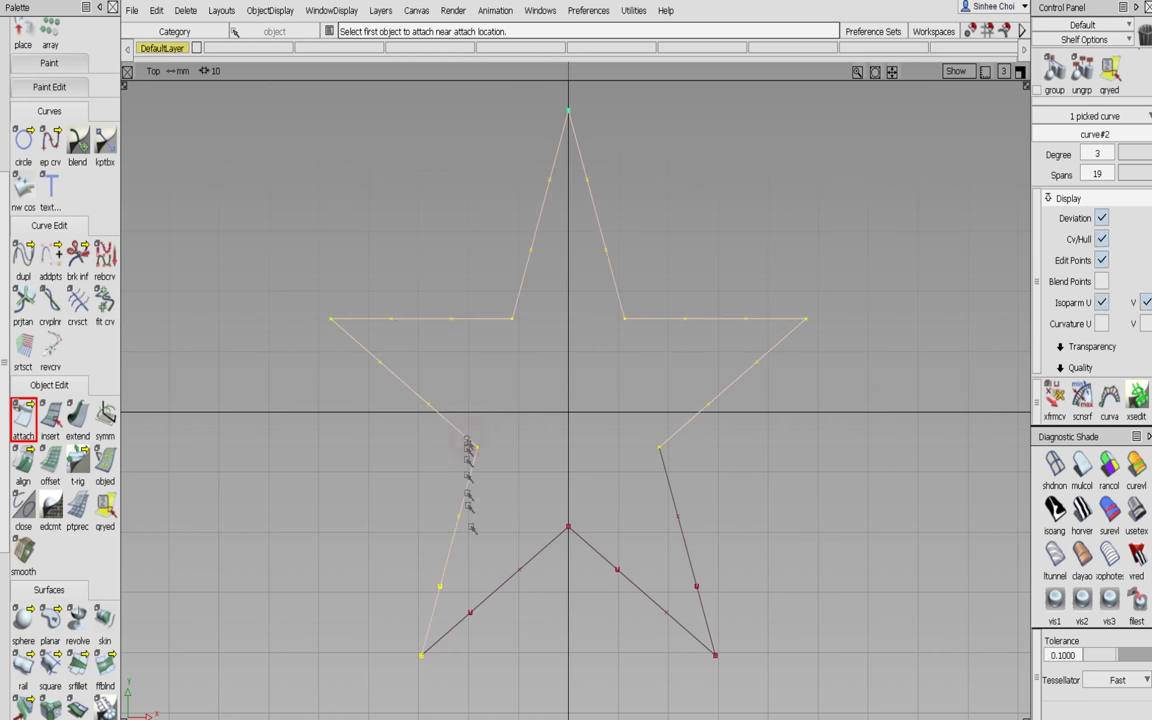
# Step: Attach the lower-right arm's two lines and the lower-left arm's inner line to complete the single star curve
pyautogui.click(663, 461)
pyautogui.click(668, 445)
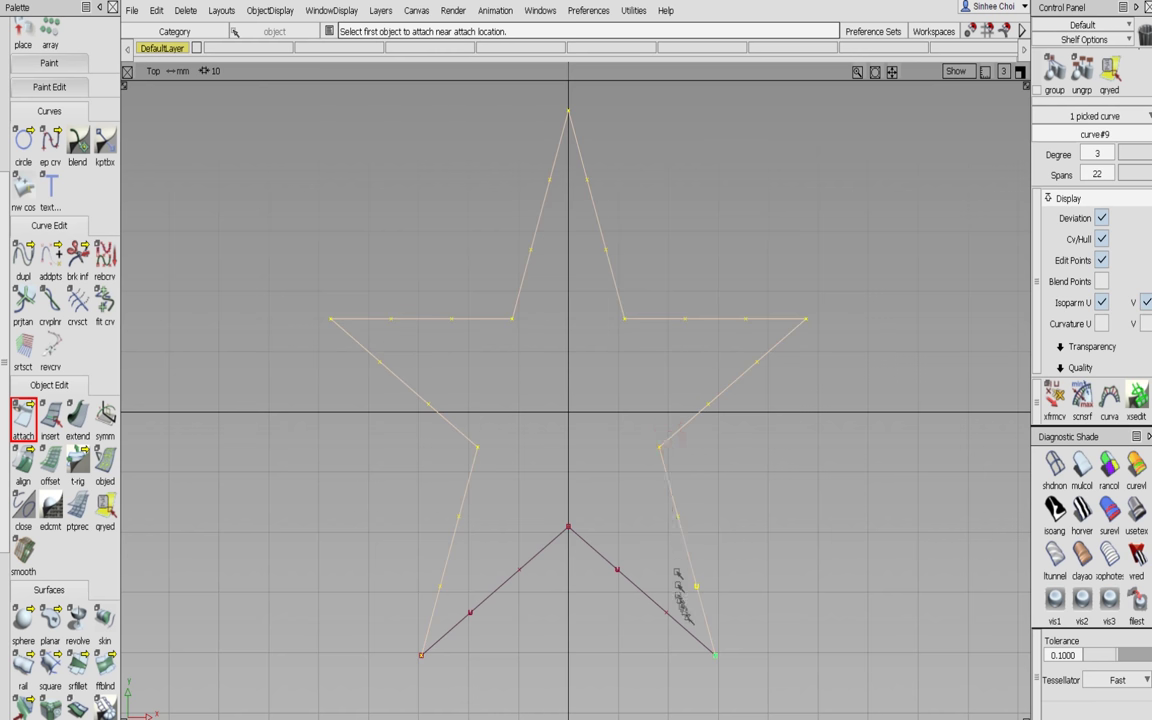
pyautogui.click(702, 643)
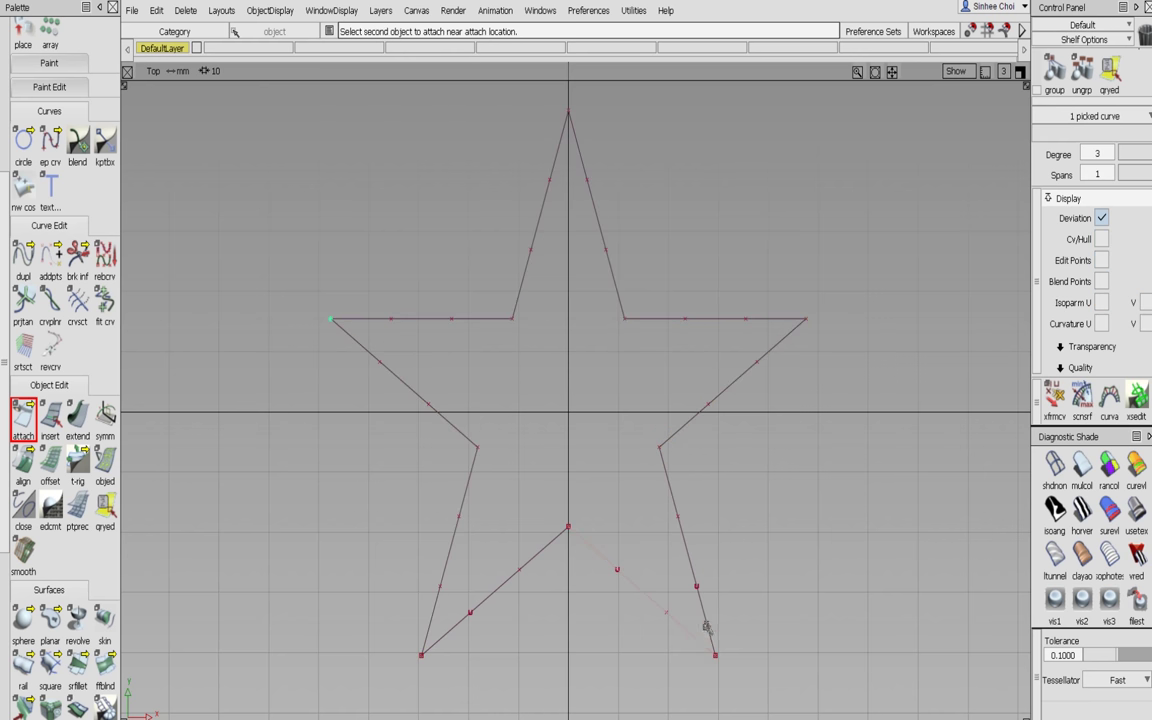
pyautogui.click(705, 626)
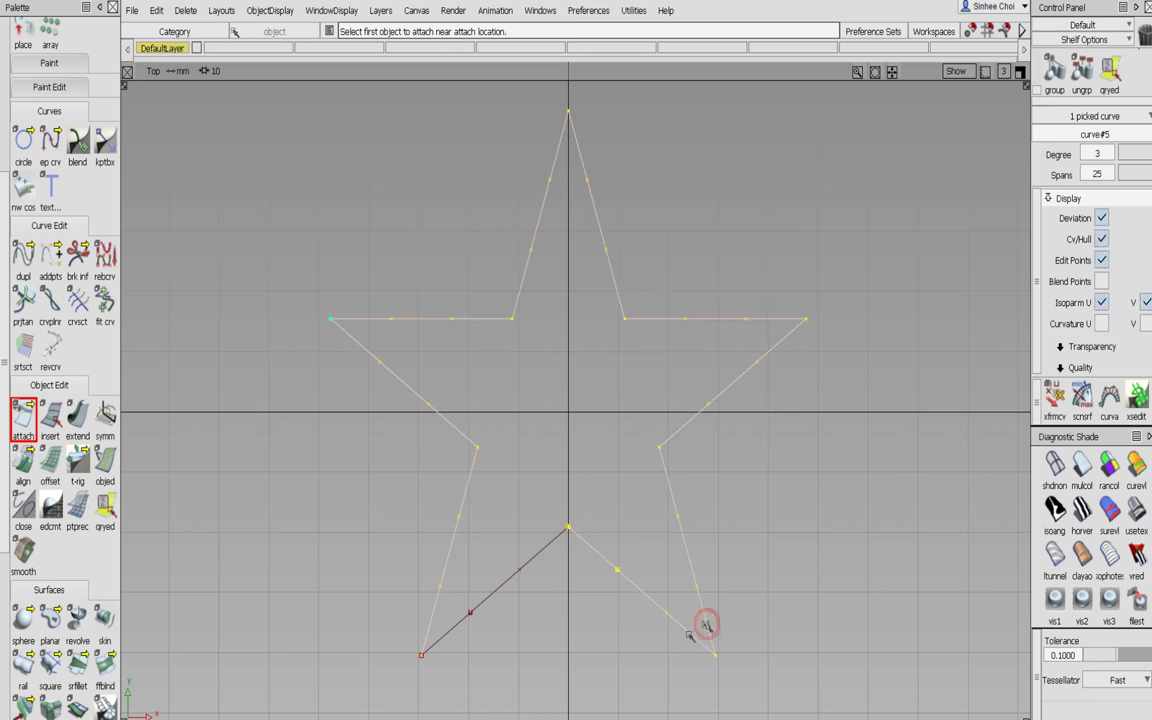
pyautogui.click(437, 640)
pyautogui.click(427, 628)
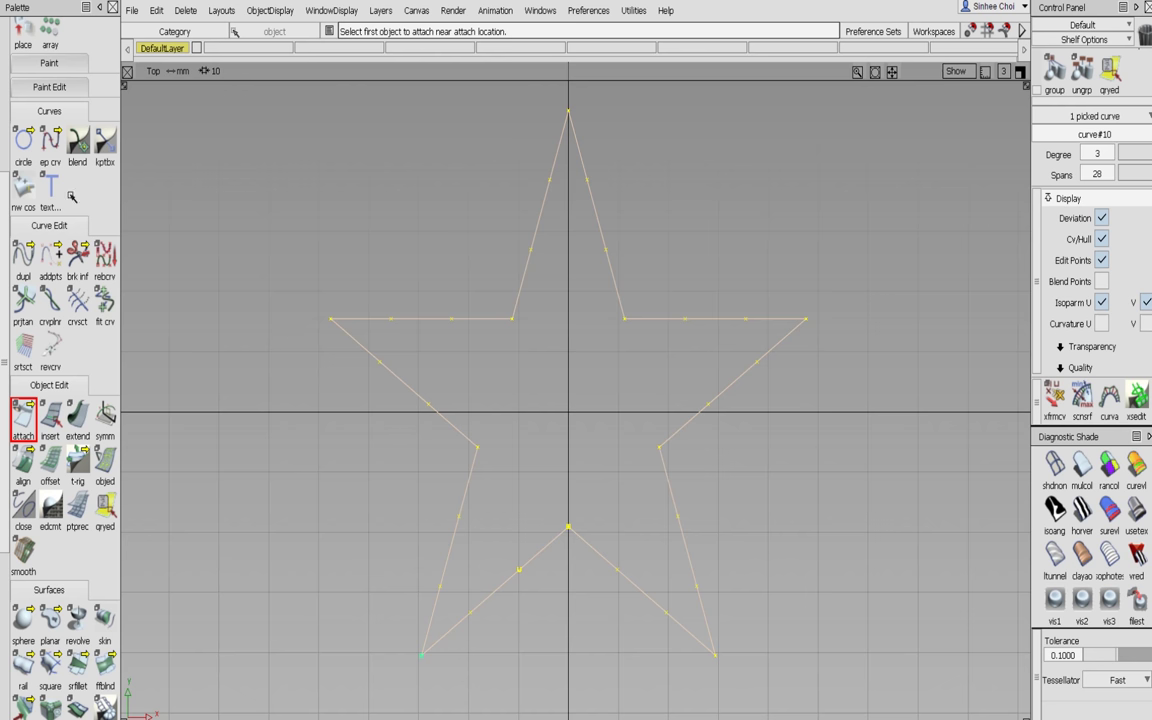
# Step: Center the pivot of the star curve and deselect it
pyautogui.scroll(3, 20, 130)
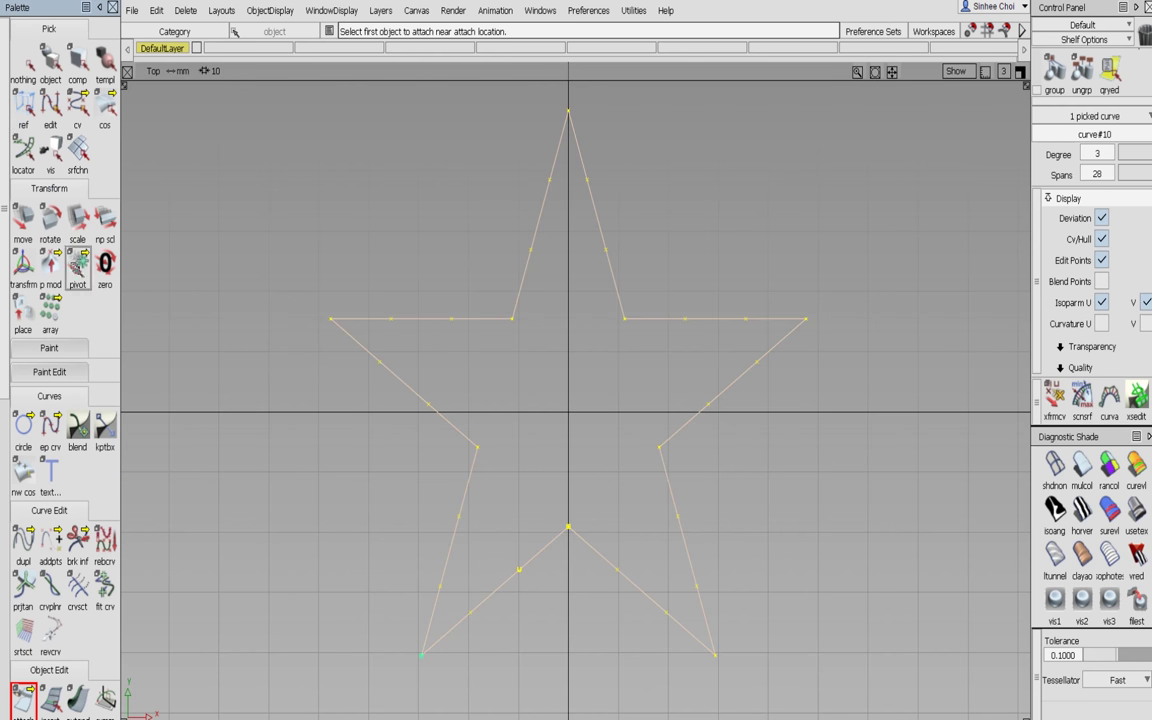
pyautogui.moveTo(80, 266); pyautogui.dragTo(128, 262)
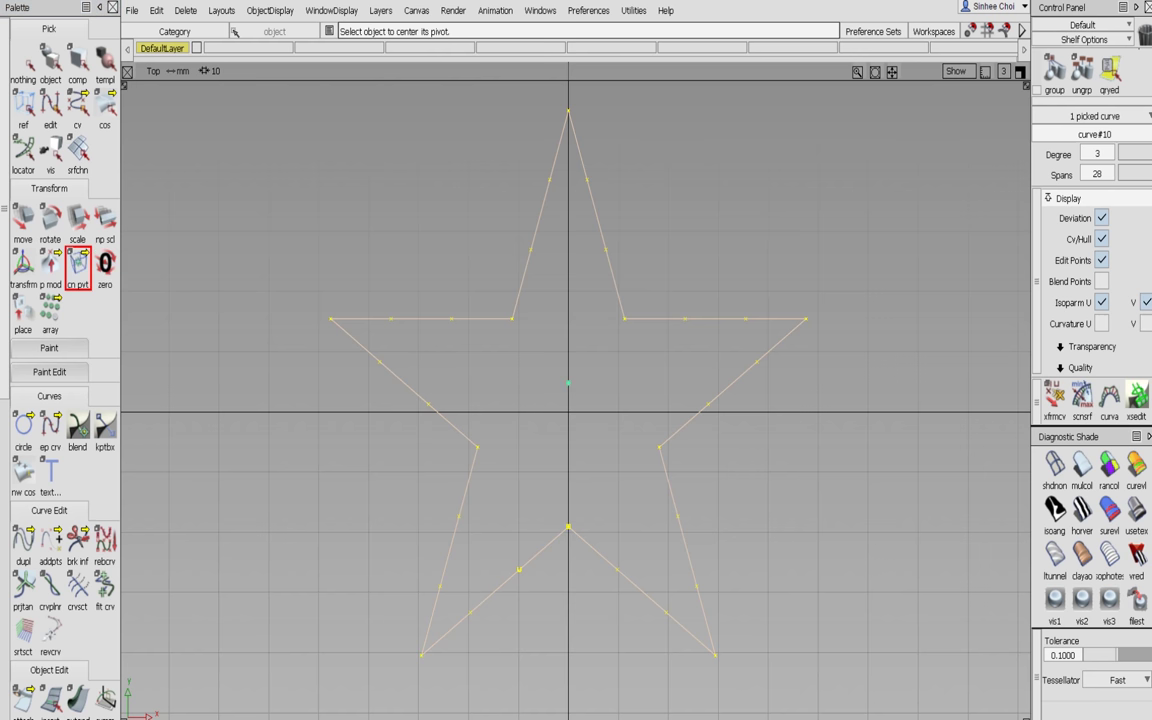
pyautogui.click(23, 62)
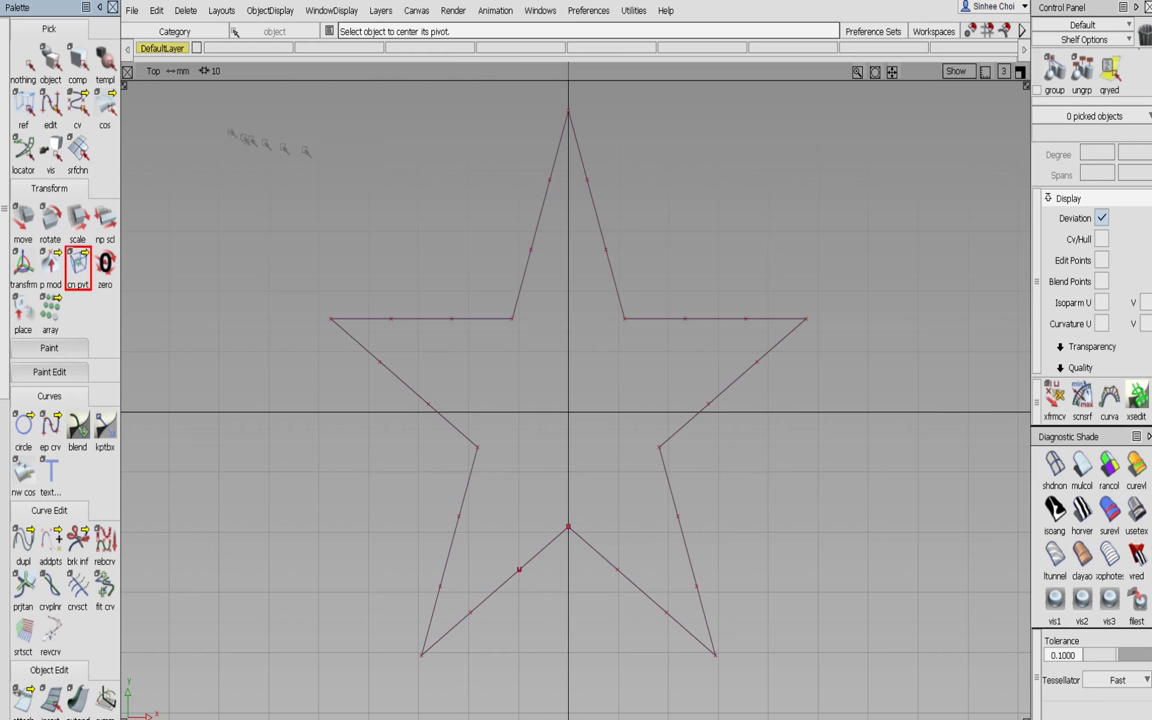
# Step: Save the star as a new file named Pentagram in the demo project's wire folder
pyautogui.click(131, 11)
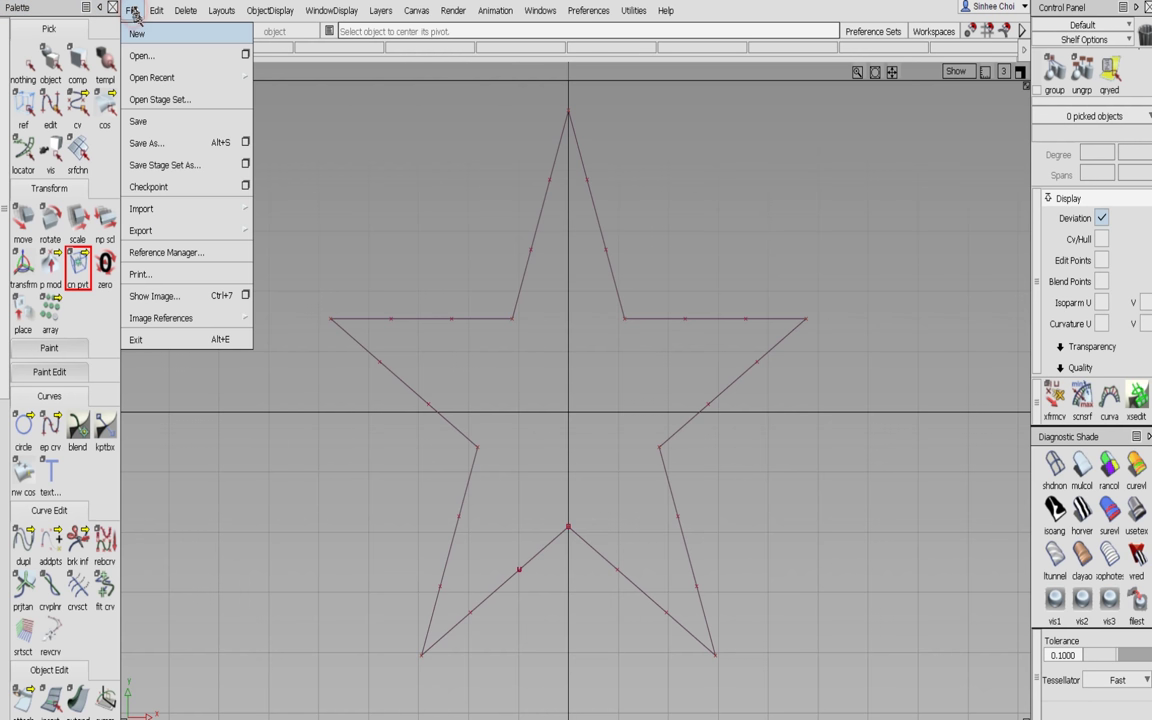
pyautogui.click(148, 142)
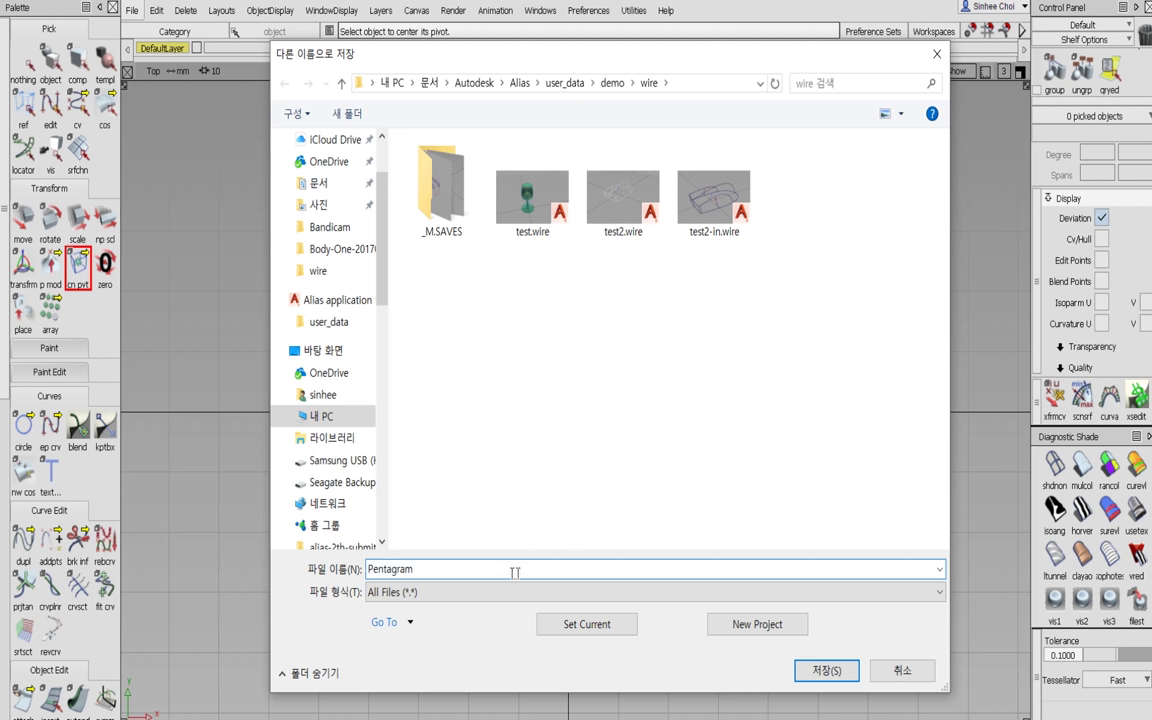
pyautogui.click(826, 670)
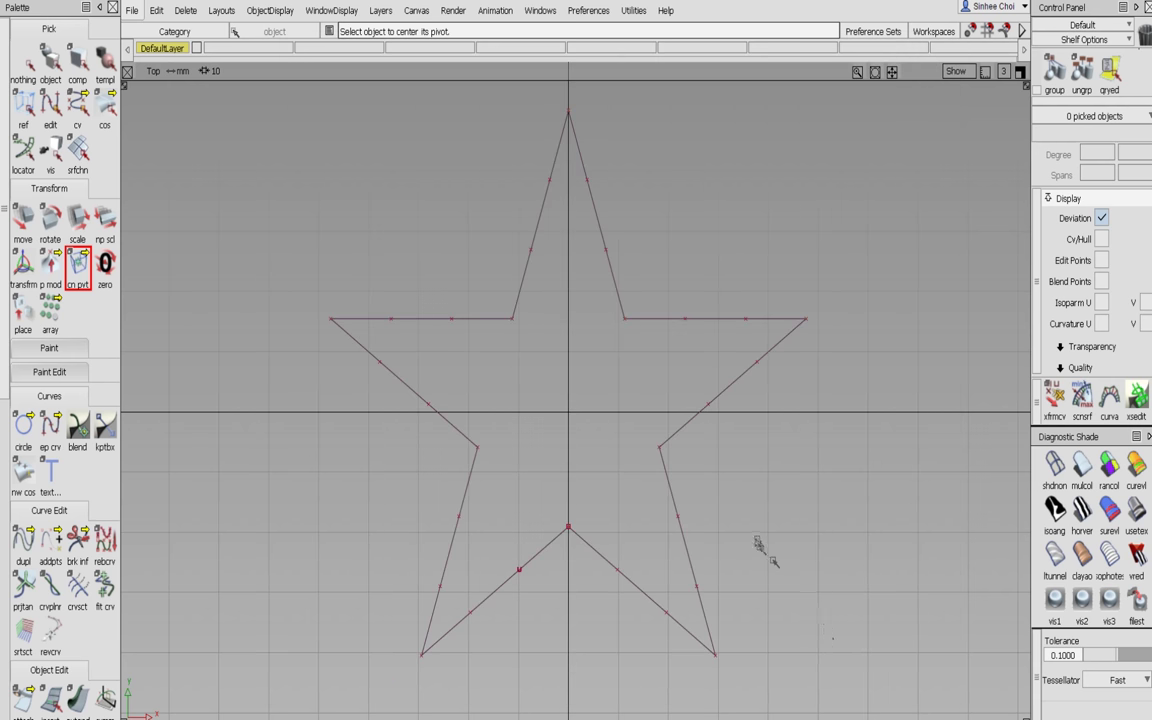